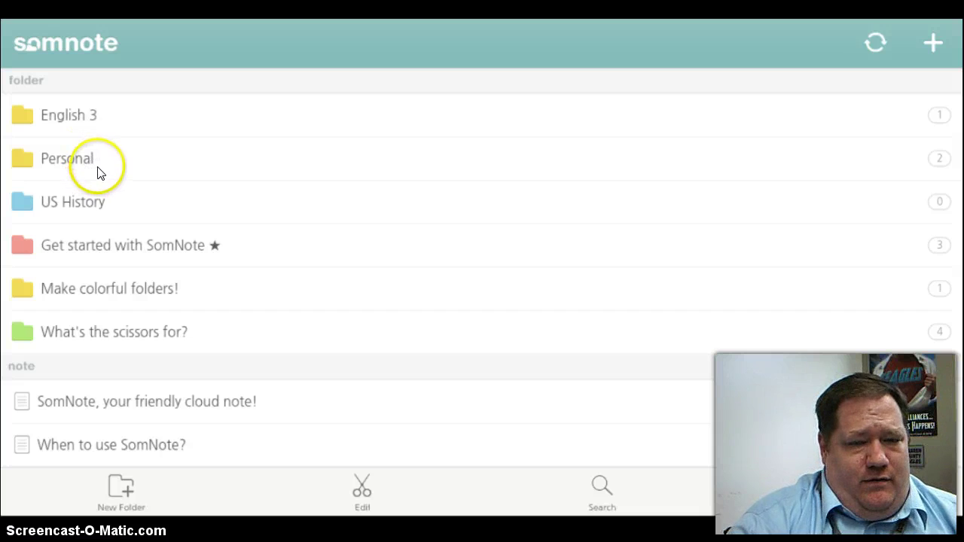
Create a purple folder named "College Search".
{"action": "left_click", "coordinate": [126, 492]}
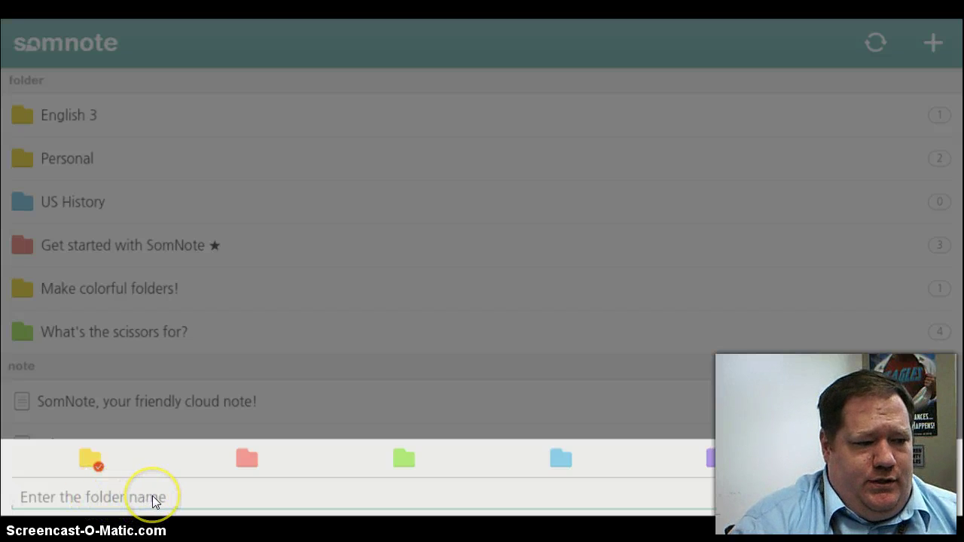
{"action": "type", "text": "Colleg"}
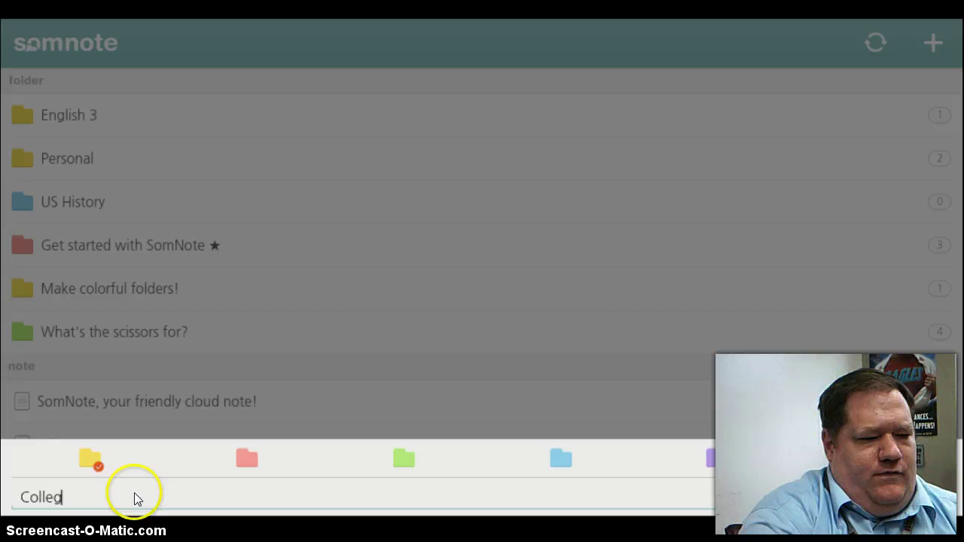
{"action": "type", "text": "e Sear"}
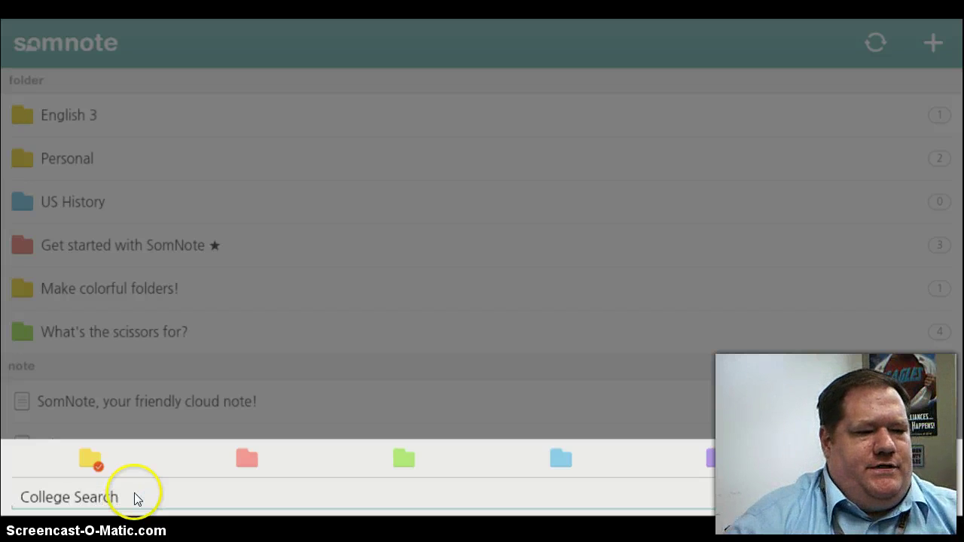
{"action": "type", "text": "ch"}
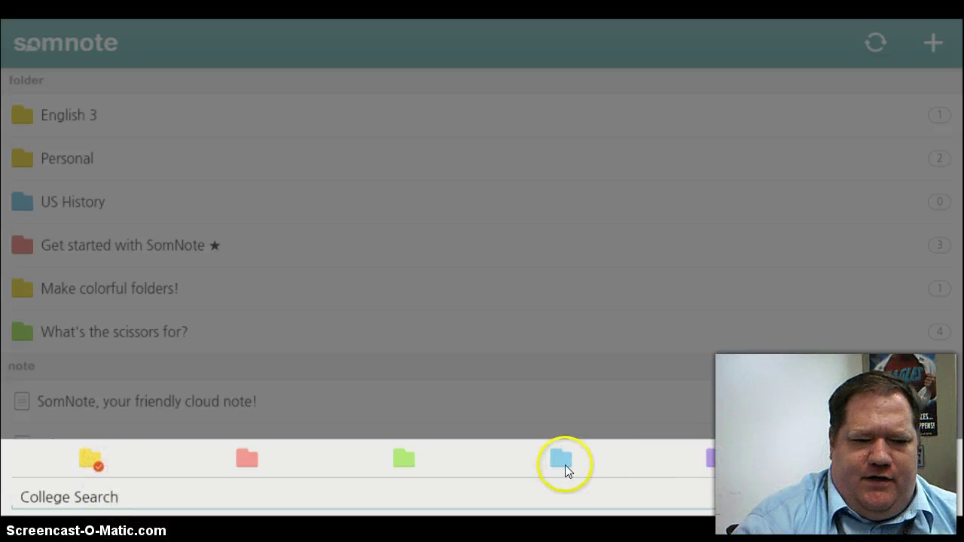
{"action": "left_click", "coordinate": [715, 459]}
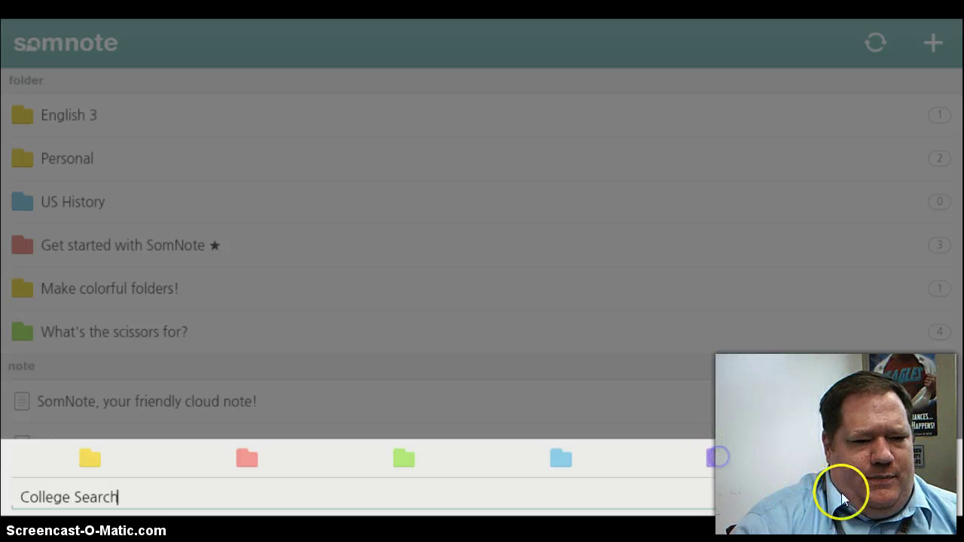
{"action": "left_click", "coordinate": [944, 500]}
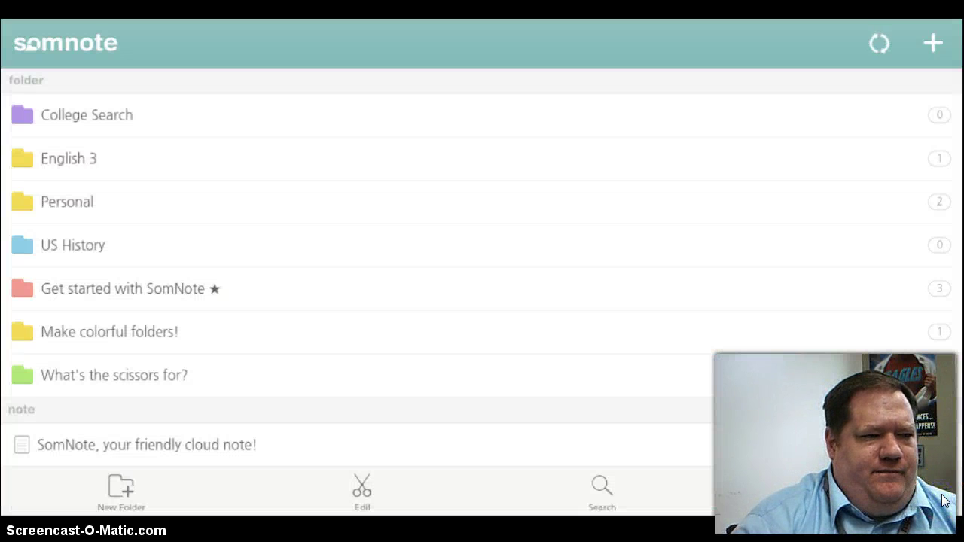
In College Search, save a note reading "NC State emailed me today. They need my official high school transcript. REQUEST THIS TOMORROW AT SCHOOL.".
{"action": "left_click", "coordinate": [59, 117]}
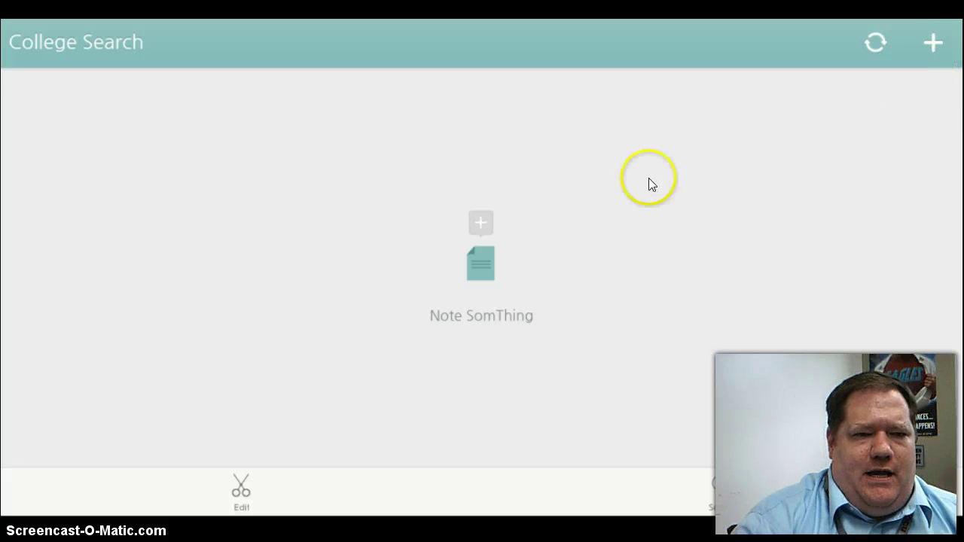
{"action": "left_click", "coordinate": [484, 224]}
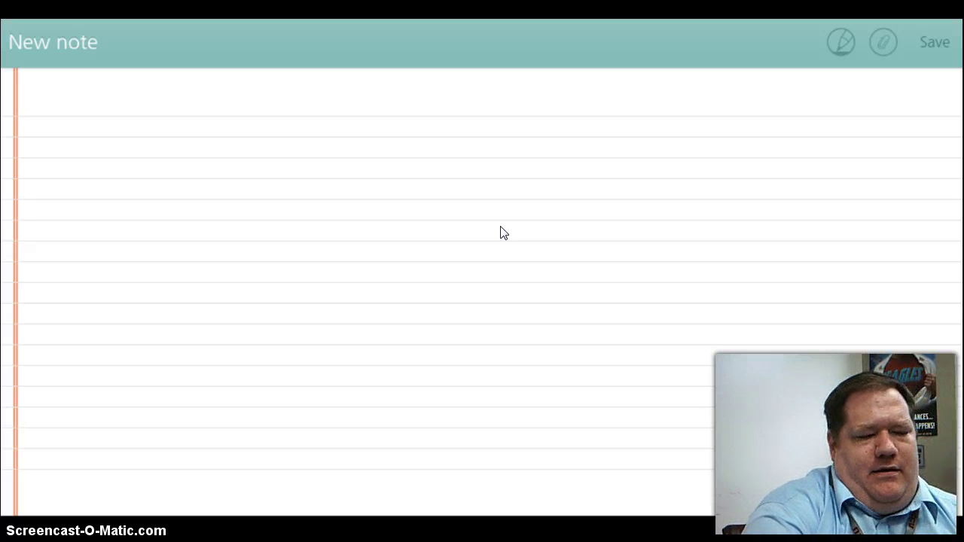
{"action": "type", "text": "NC State"}
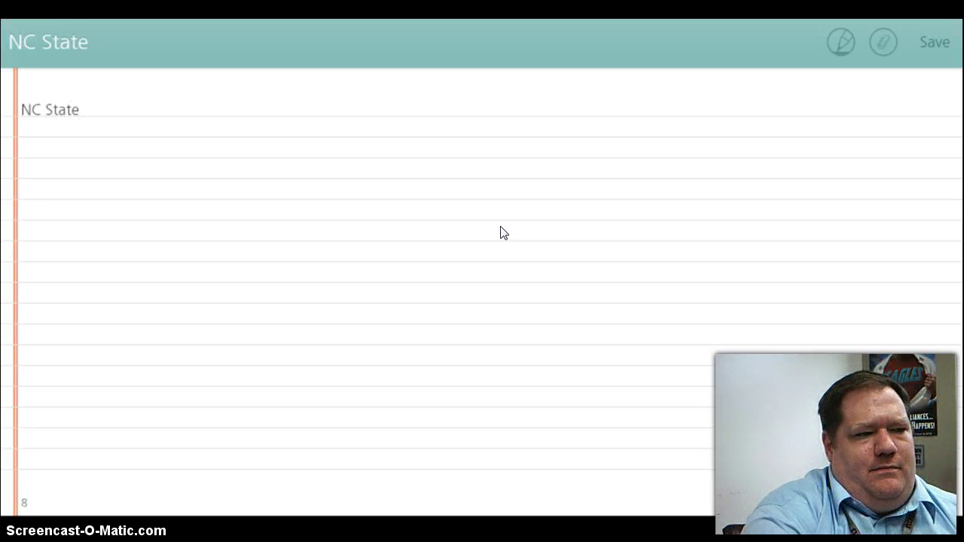
{"action": "type", "text": " emailed"}
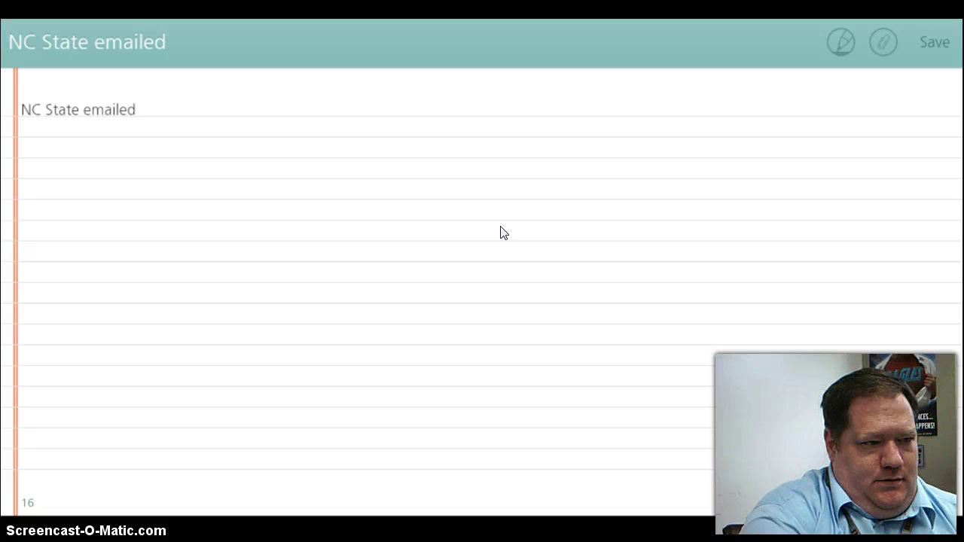
{"action": "type", "text": " me today"}
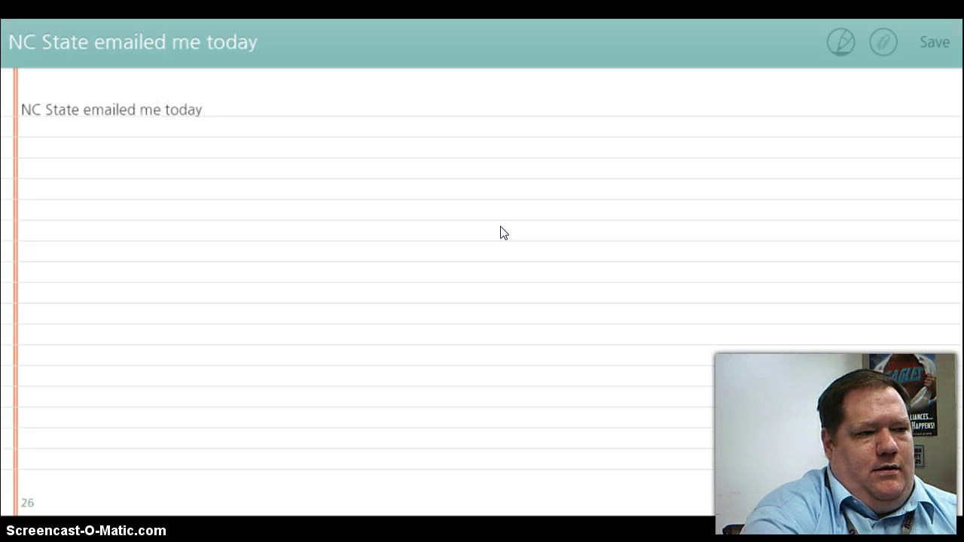
{"action": "type", "text": ".  They need m"}
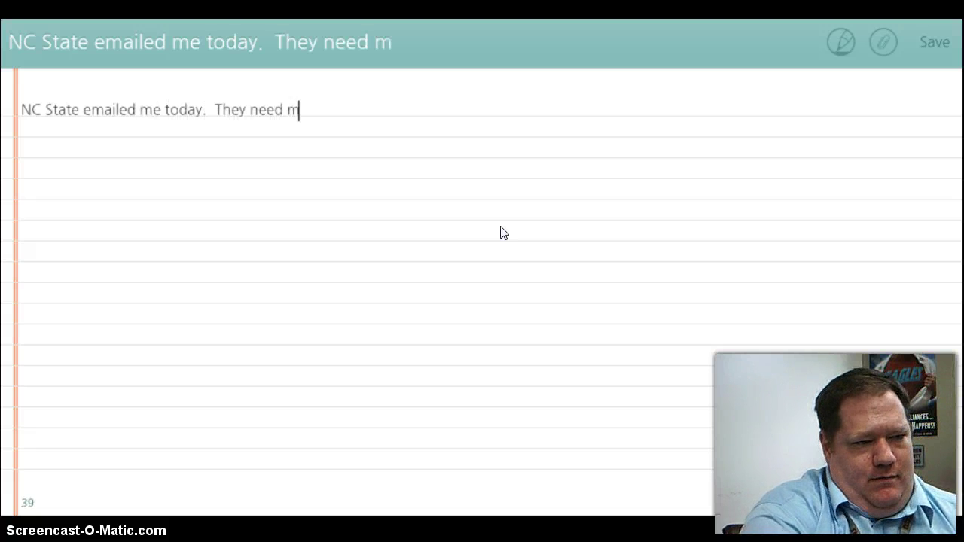
{"action": "type", "text": "y official high sc"}
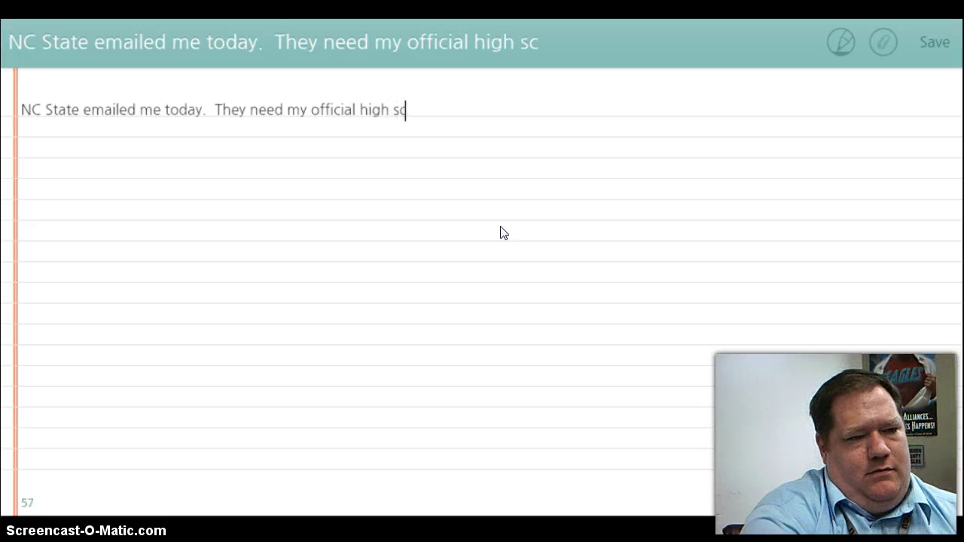
{"action": "type", "text": "hool transcri"}
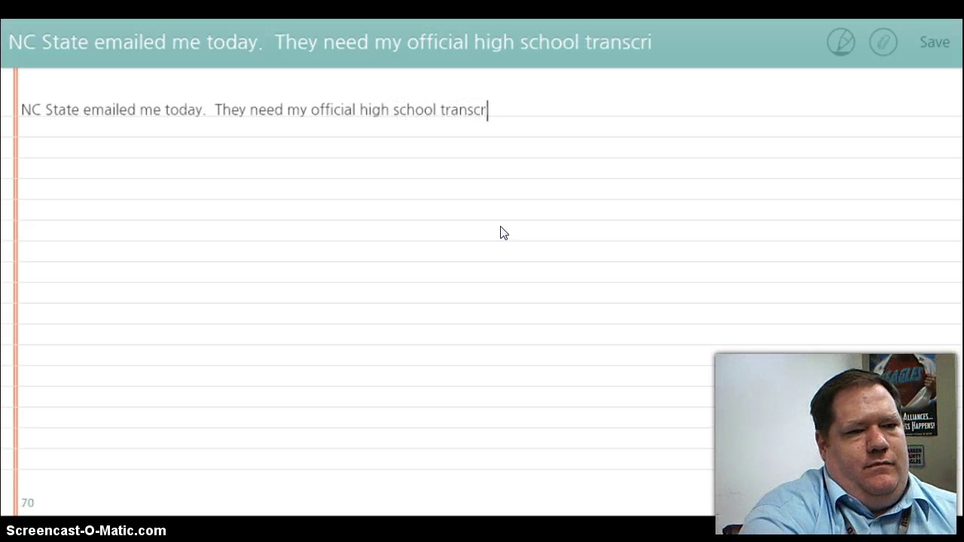
{"action": "type", "text": "pt.  "}
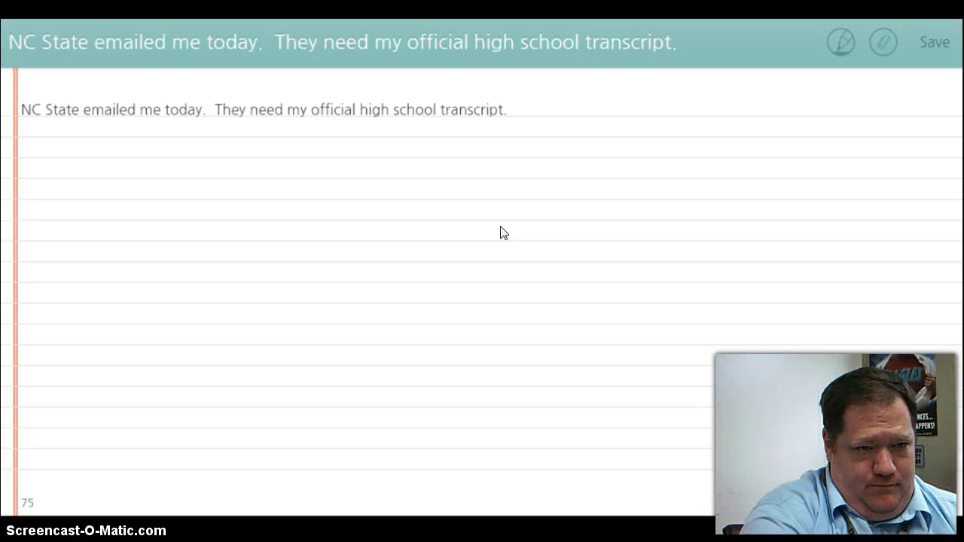
{"action": "type", "text": "REQUEST THIS"}
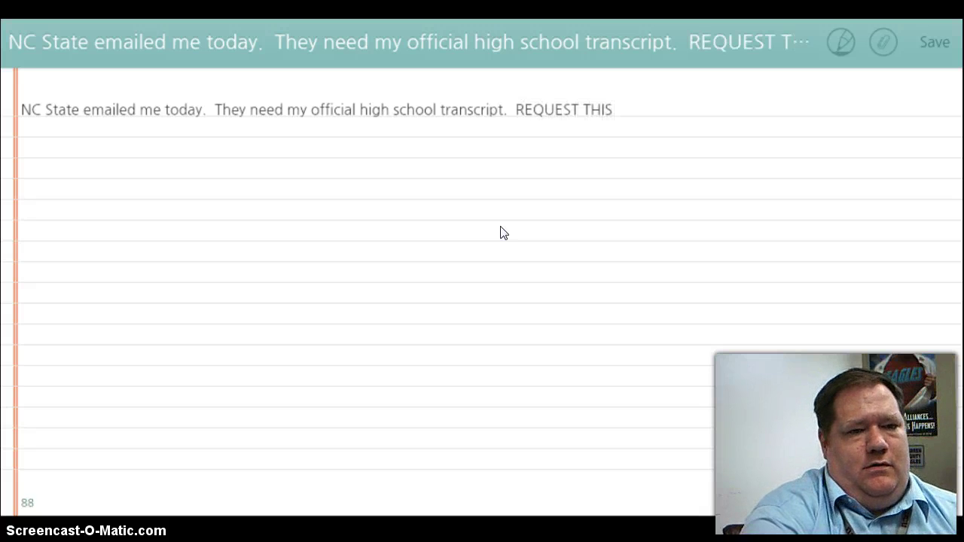
{"action": "type", "text": " TOMORROW AT SCHOOL"}
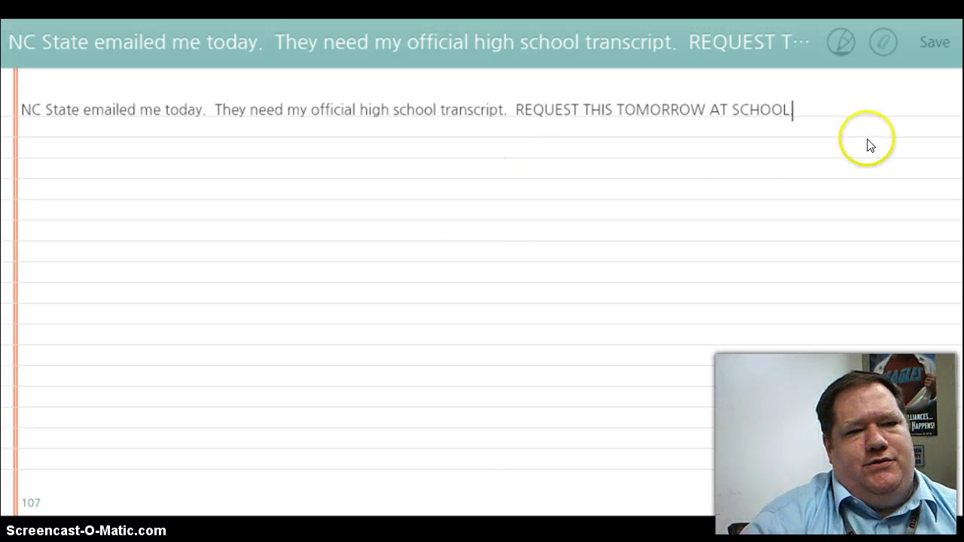
{"action": "left_click", "coordinate": [923, 52]}
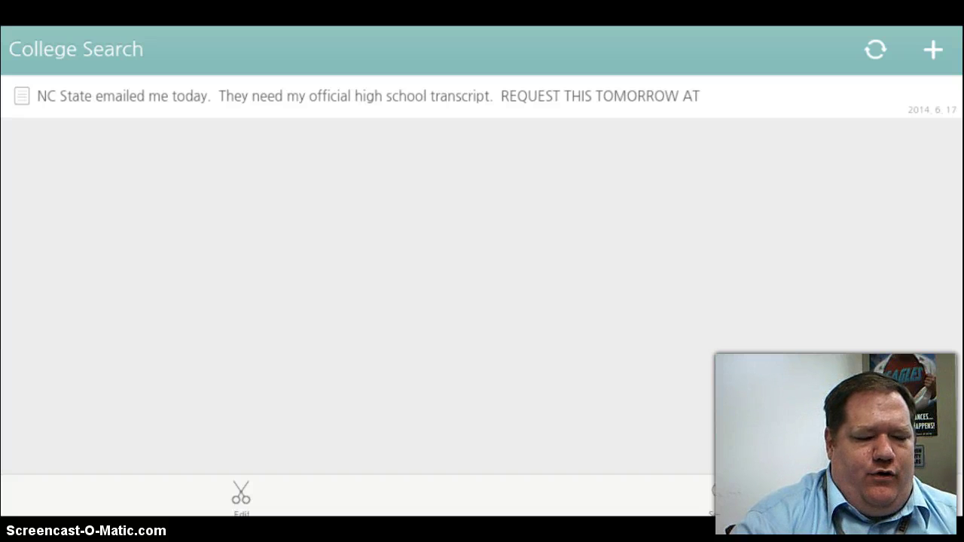
{"action": "key", "text": "Escape"}
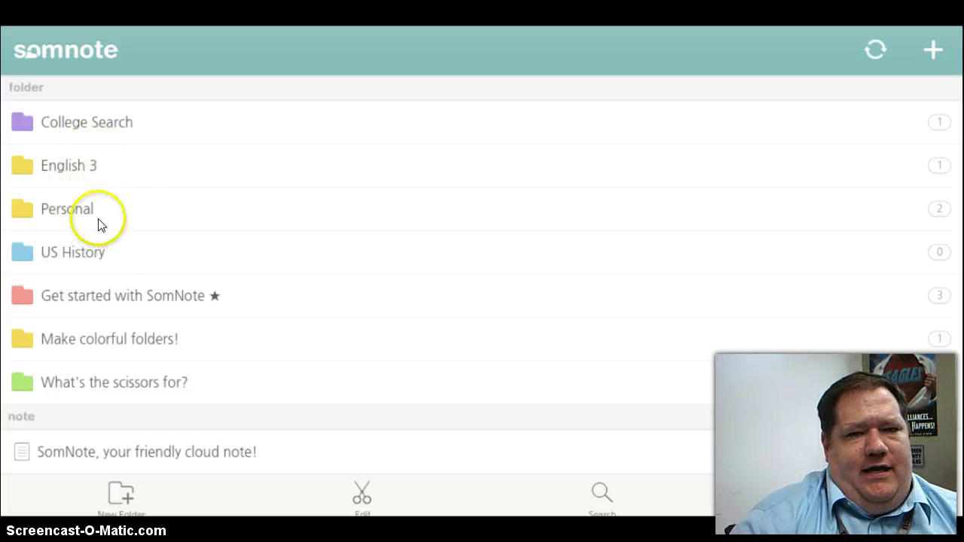
Append "Add more notes." to the Civil War note in the English 3 folder and save it.
{"action": "left_click", "coordinate": [80, 169]}
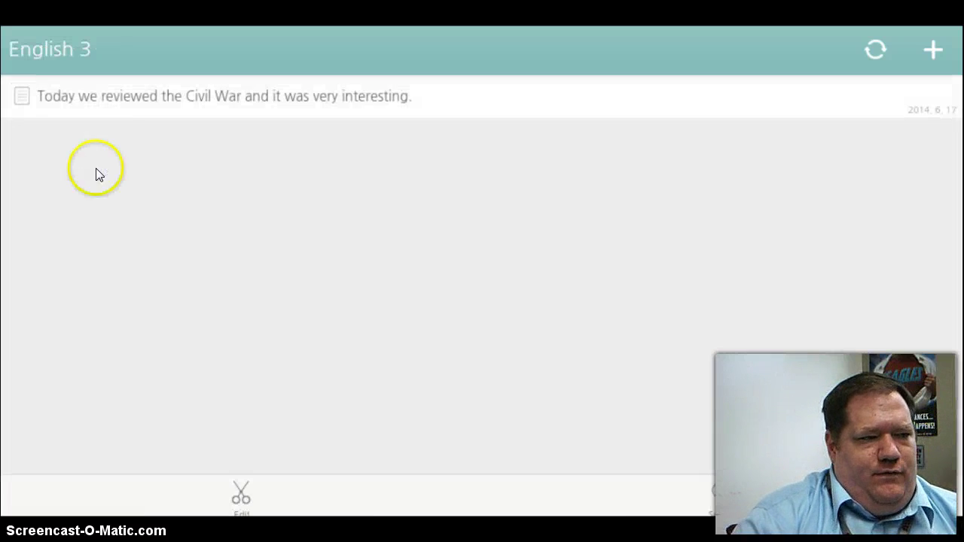
{"action": "left_click", "coordinate": [139, 106]}
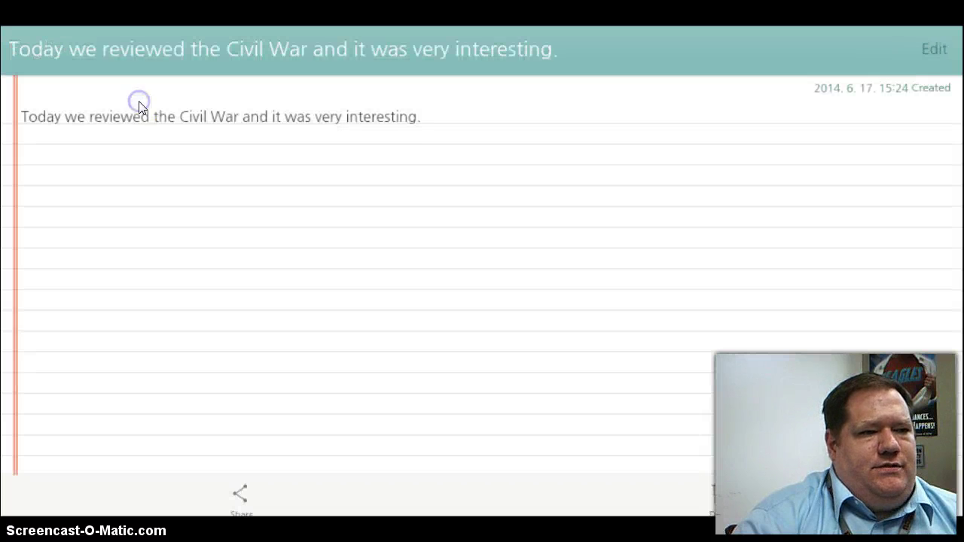
{"action": "left_click", "coordinate": [432, 118]}
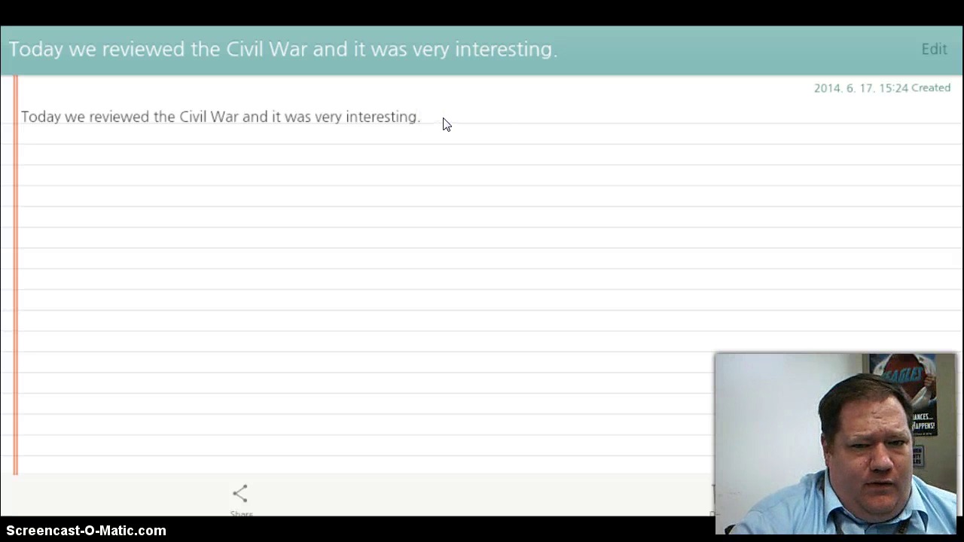
{"action": "left_click", "coordinate": [935, 49]}
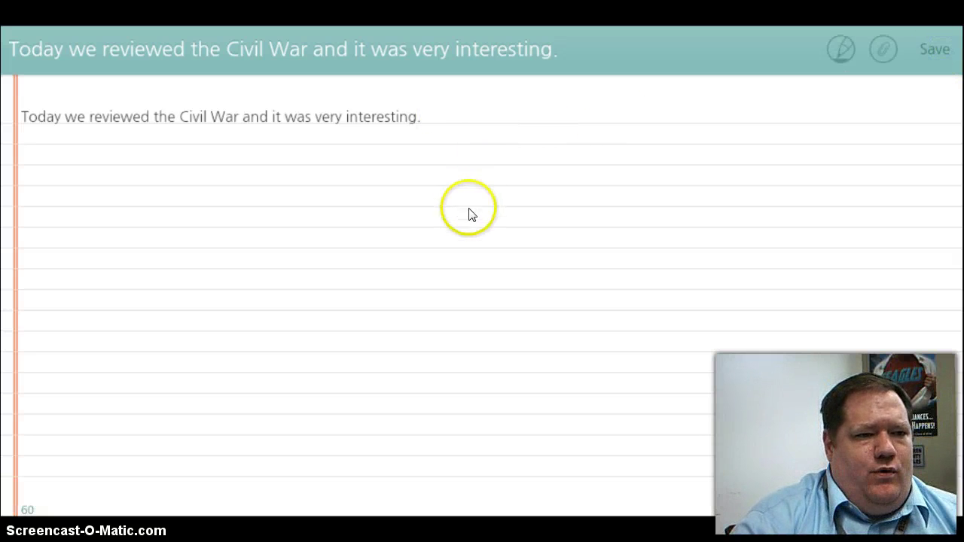
{"action": "type", "text": "Add"}
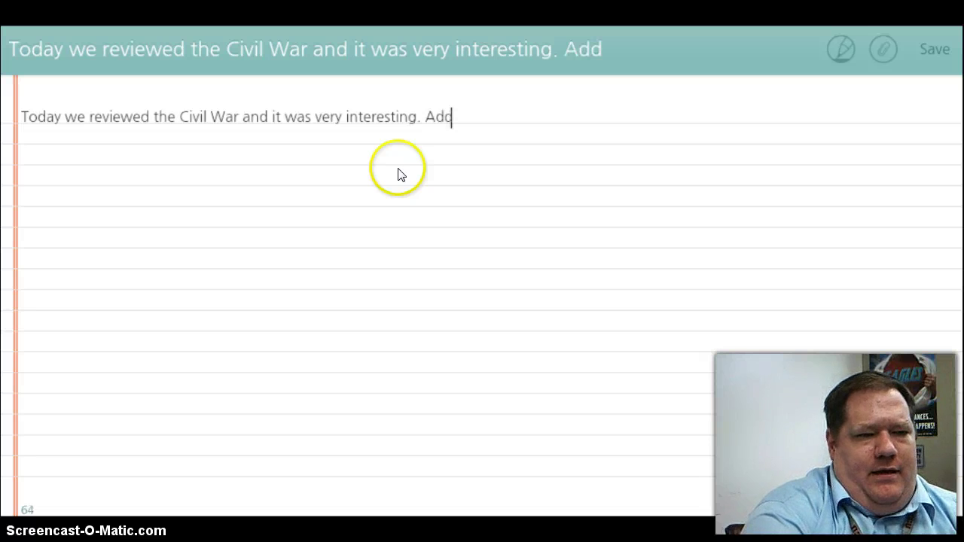
{"action": "type", "text": " more notes."}
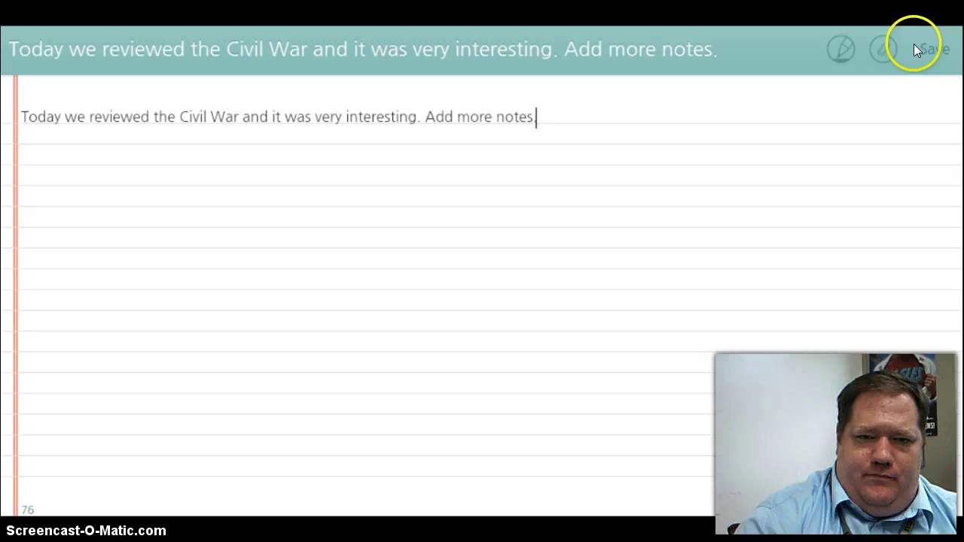
{"action": "left_click", "coordinate": [934, 50]}
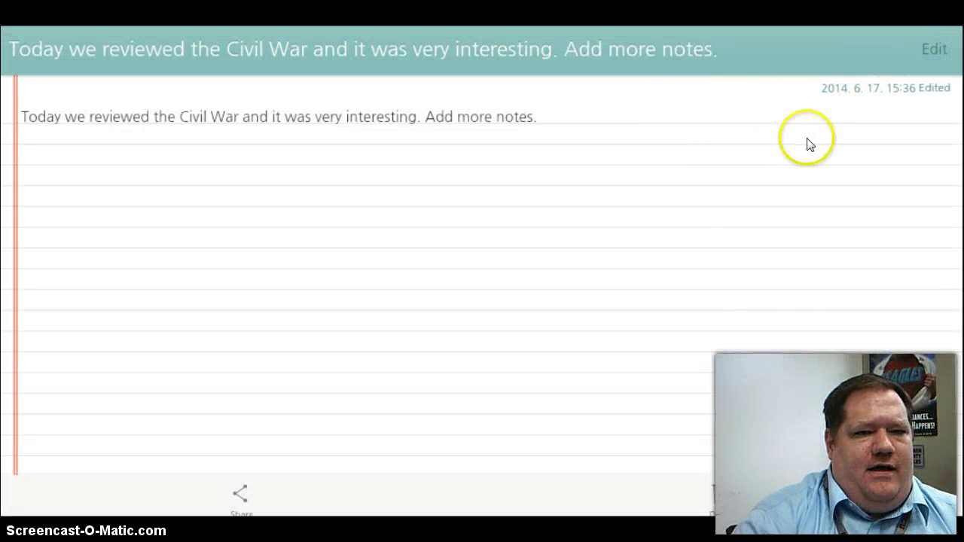
{"action": "key", "text": "Escape"}
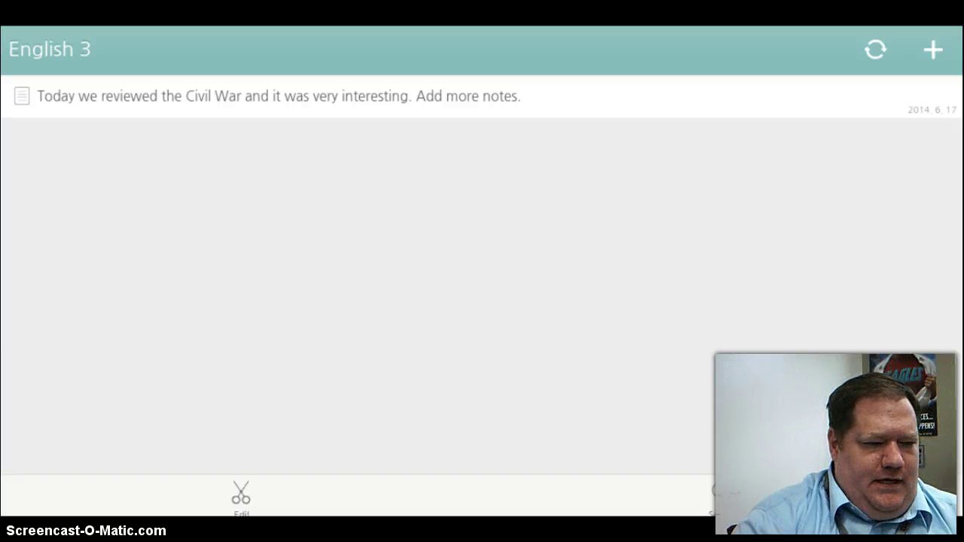
Move the Civil War note from the English 3 folder to US History and return to the folder list.
{"action": "left_click", "coordinate": [313, 87]}
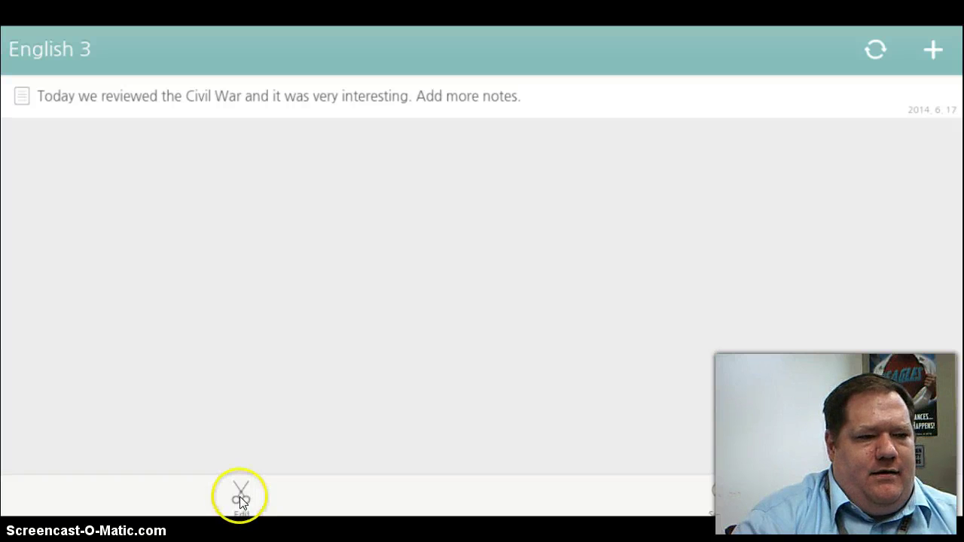
{"action": "left_click", "coordinate": [241, 499]}
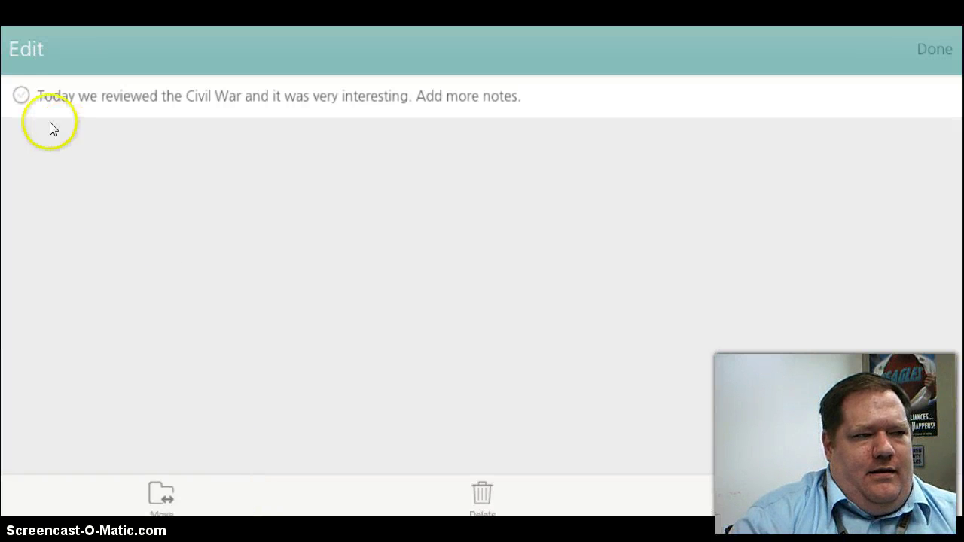
{"action": "left_click", "coordinate": [20, 96]}
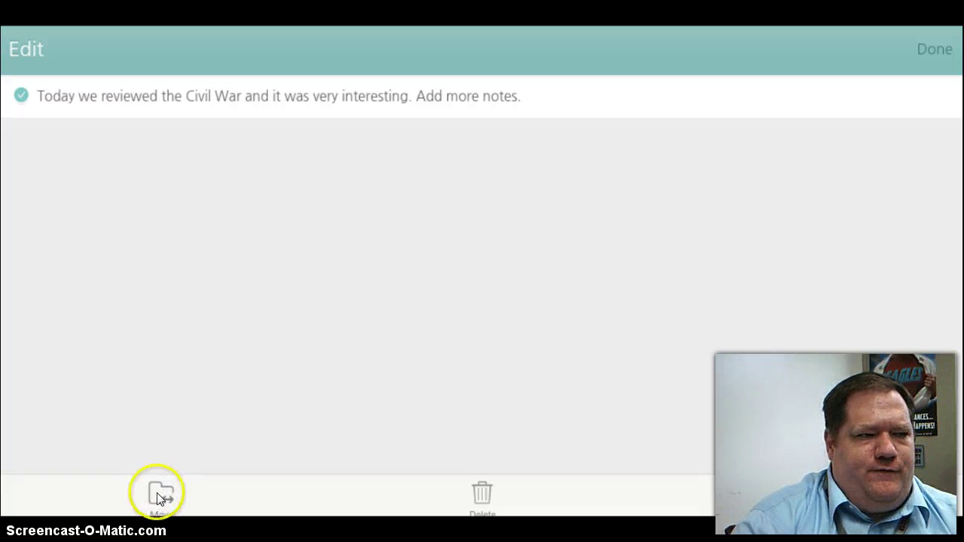
{"action": "left_click", "coordinate": [159, 497]}
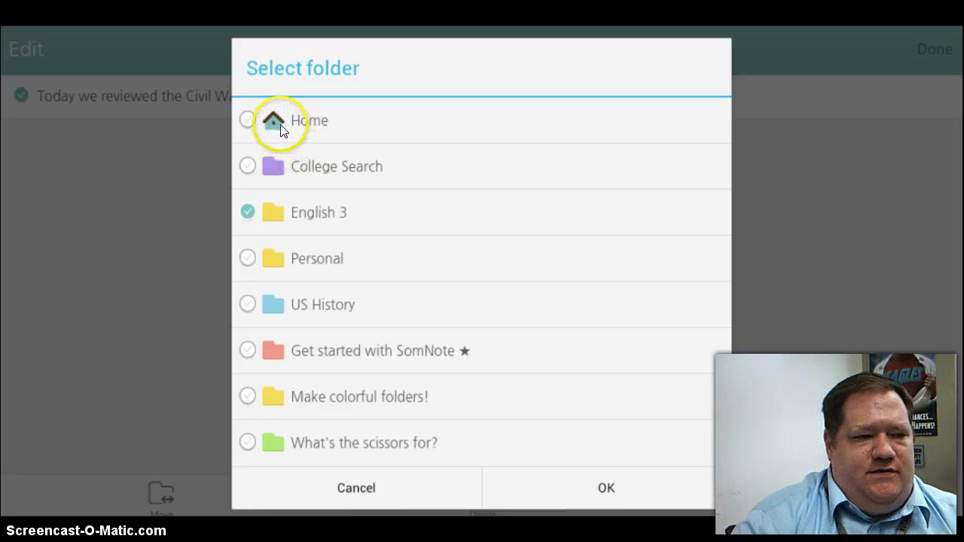
{"action": "left_click", "coordinate": [247, 303]}
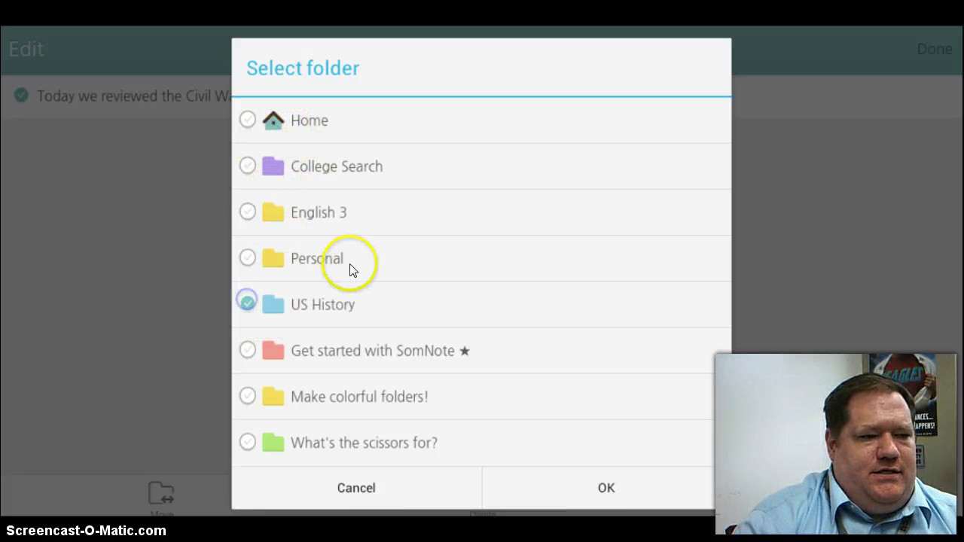
{"action": "left_click", "coordinate": [630, 494]}
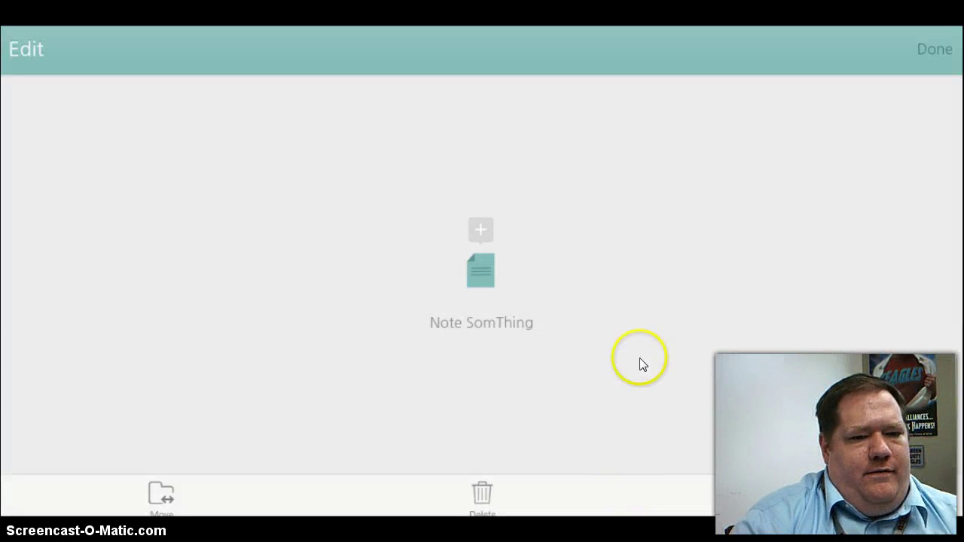
{"action": "left_click", "coordinate": [945, 56]}
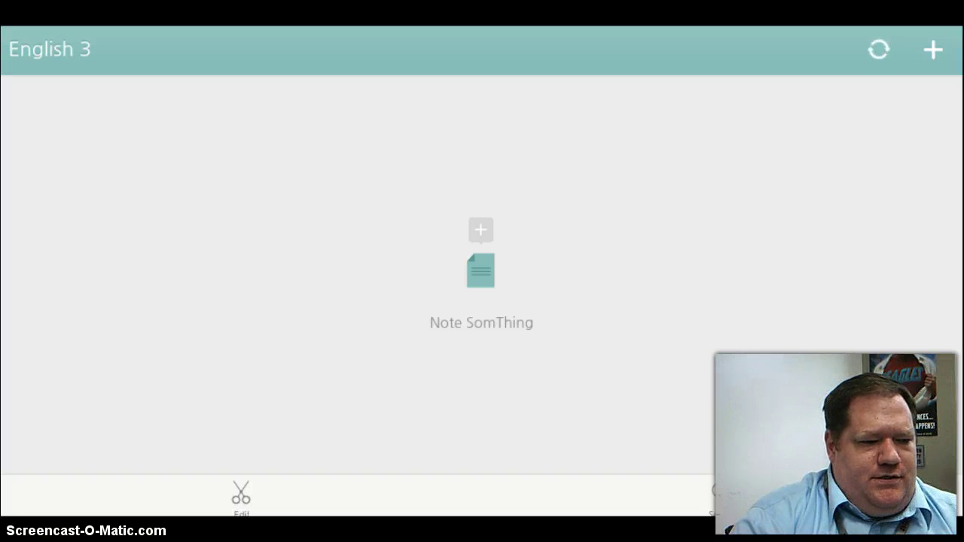
{"action": "key", "text": "Escape"}
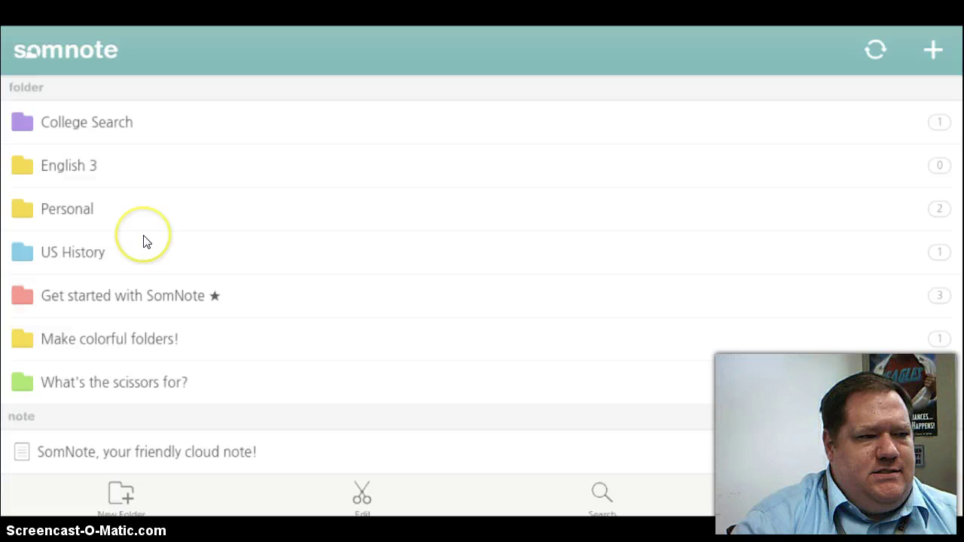
Check the moved note in the US History folder and save a new note reading "Tuesday 6/2/14" in the Personal folder.
{"action": "left_click", "coordinate": [75, 255]}
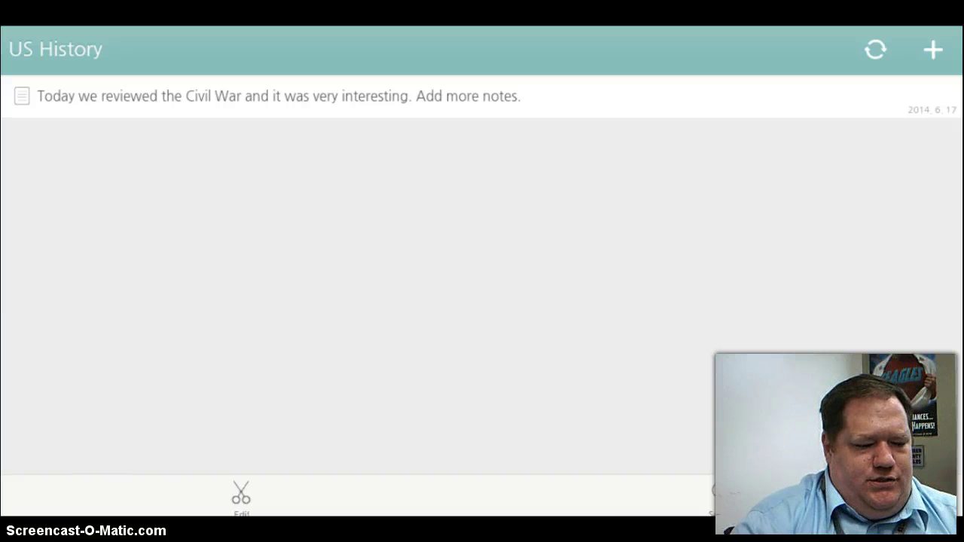
{"action": "left_click", "coordinate": [27, 52]}
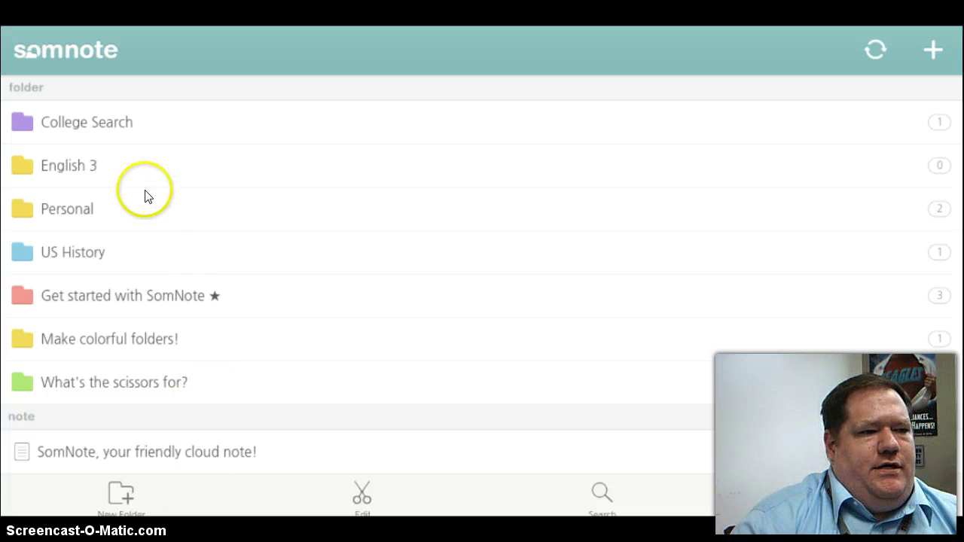
{"action": "left_click", "coordinate": [110, 215]}
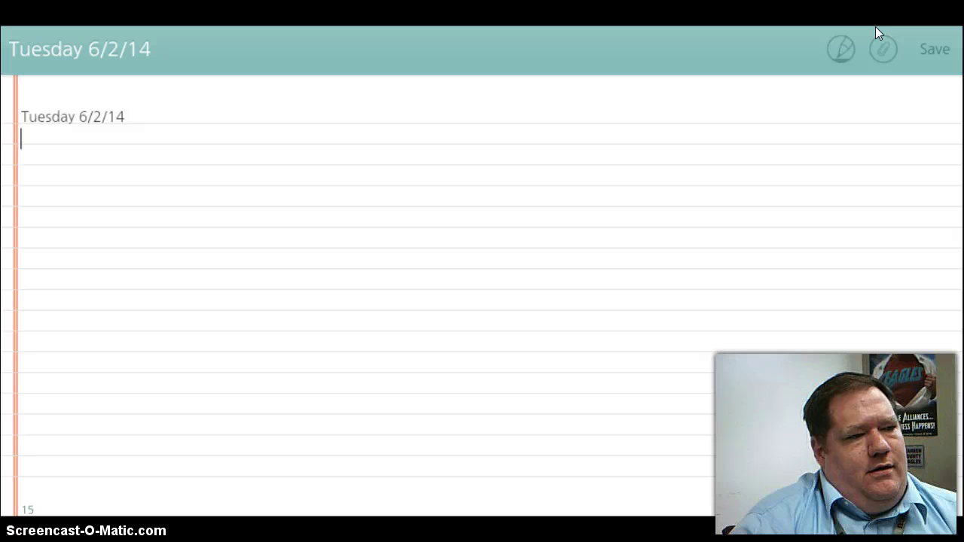
{"action": "left_click", "coordinate": [938, 49]}
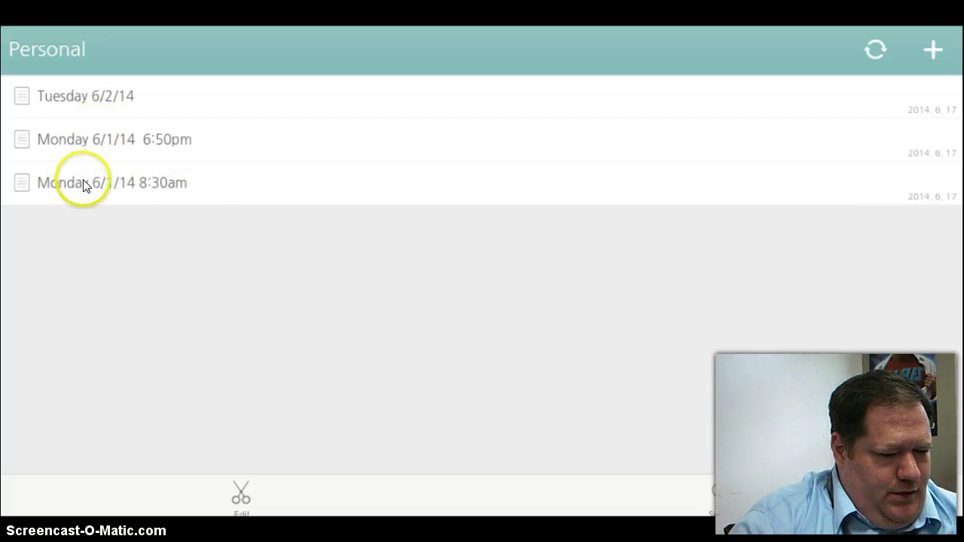
Edit the Tuesday 6/2/14 note in the Personal folder and add the line "Here is my cell phone." below the date.
{"action": "left_click", "coordinate": [174, 101]}
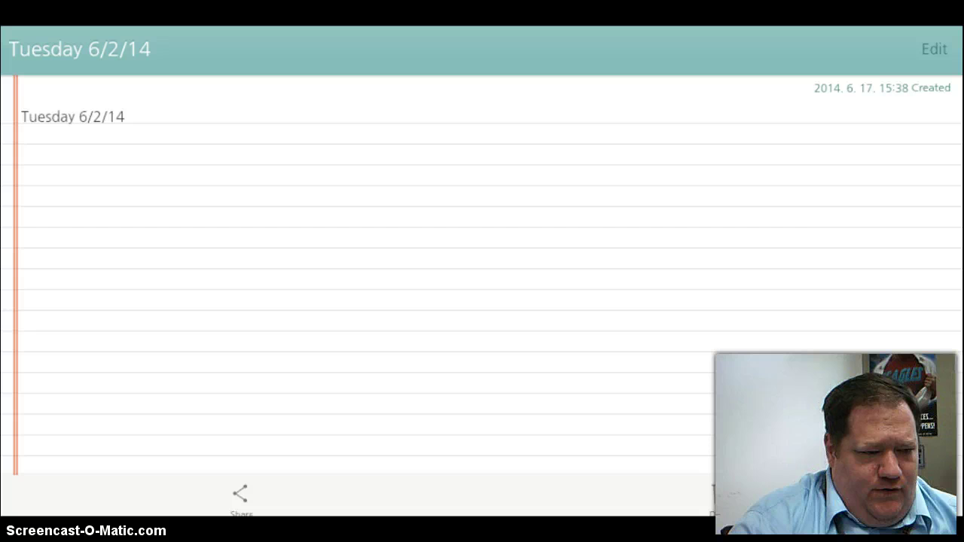
{"action": "left_click", "coordinate": [932, 51]}
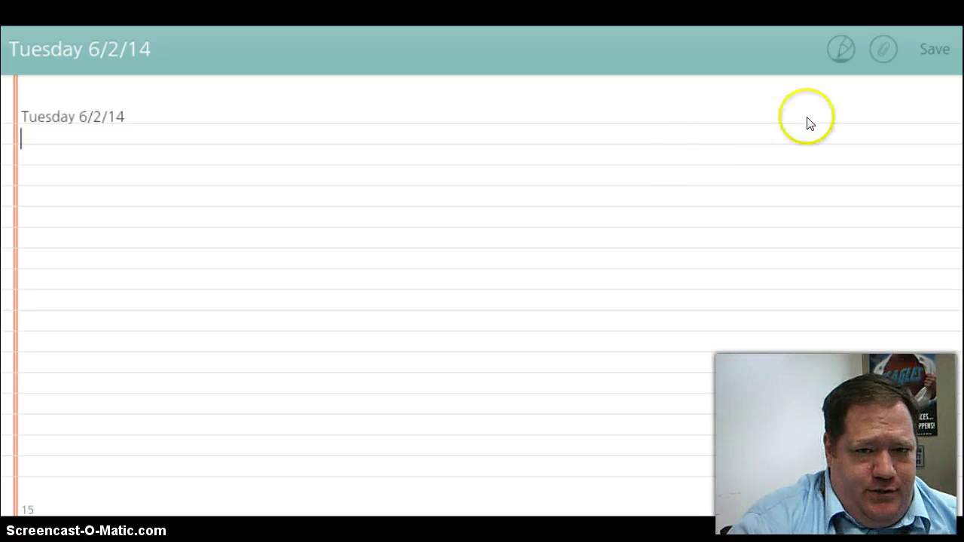
{"action": "left_click", "coordinate": [80, 151]}
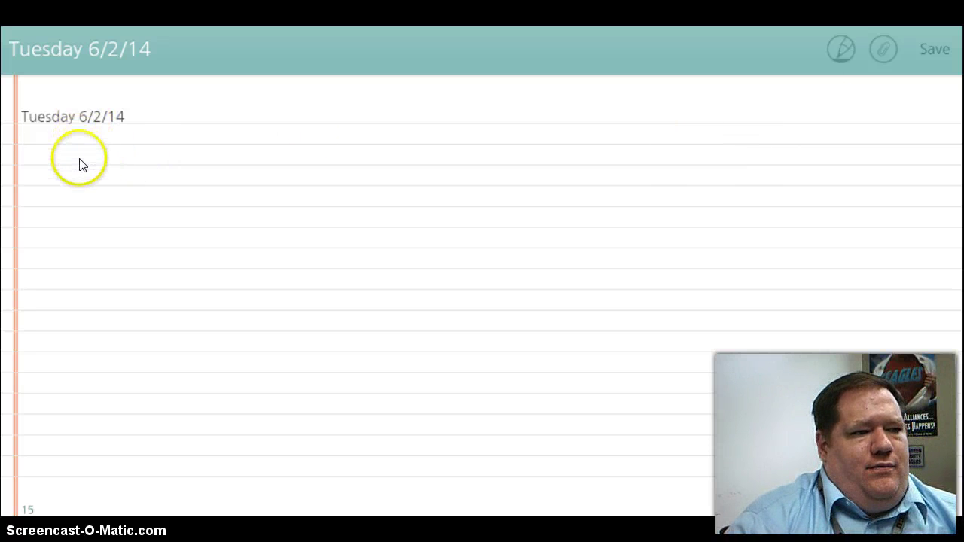
{"action": "type", "text": "I wore my blue shirt."}
{"action": "left_click", "coordinate": [165, 166]}
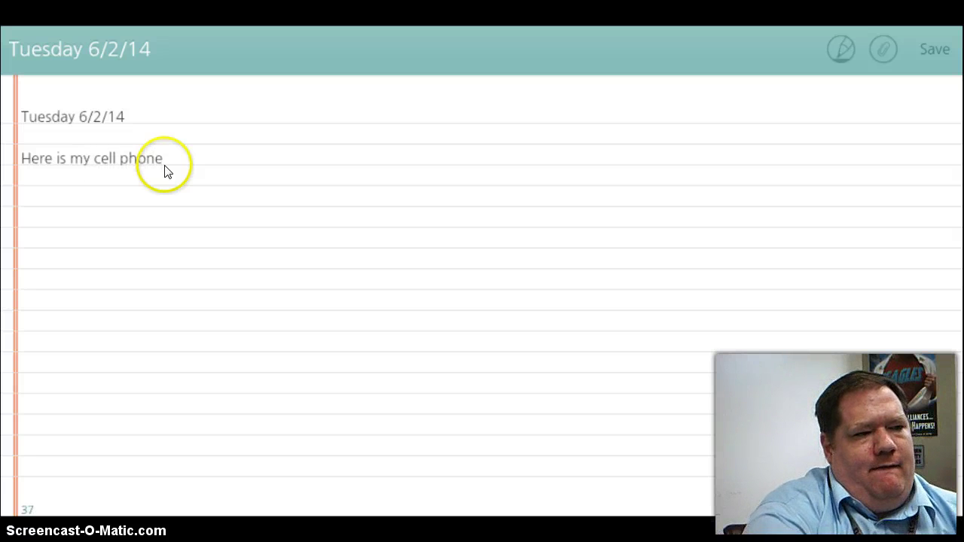
{"action": "left_click", "coordinate": [165, 171]}
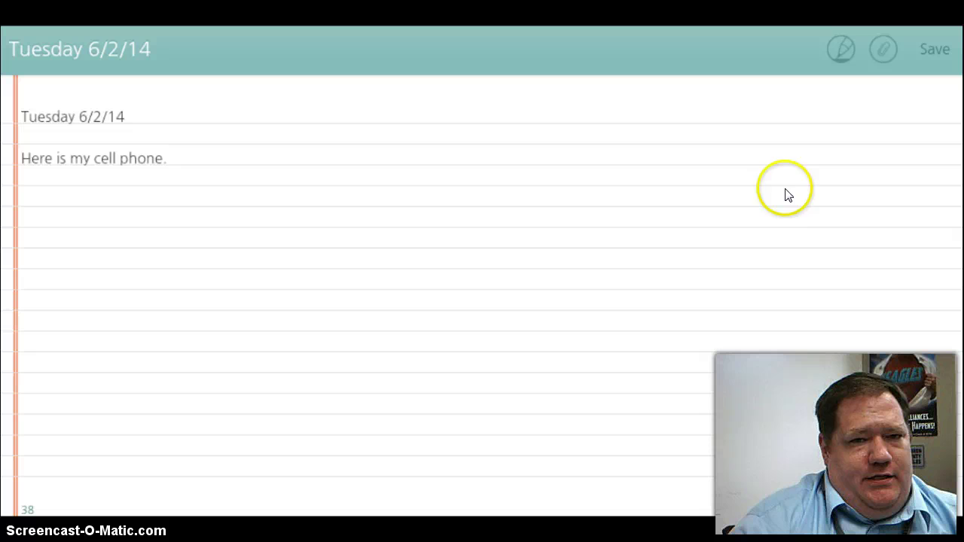
Attach a newly captured photo of the cell phone to the Tuesday 6/2/14 note, save it and return to the folder list.
{"action": "left_click", "coordinate": [884, 53]}
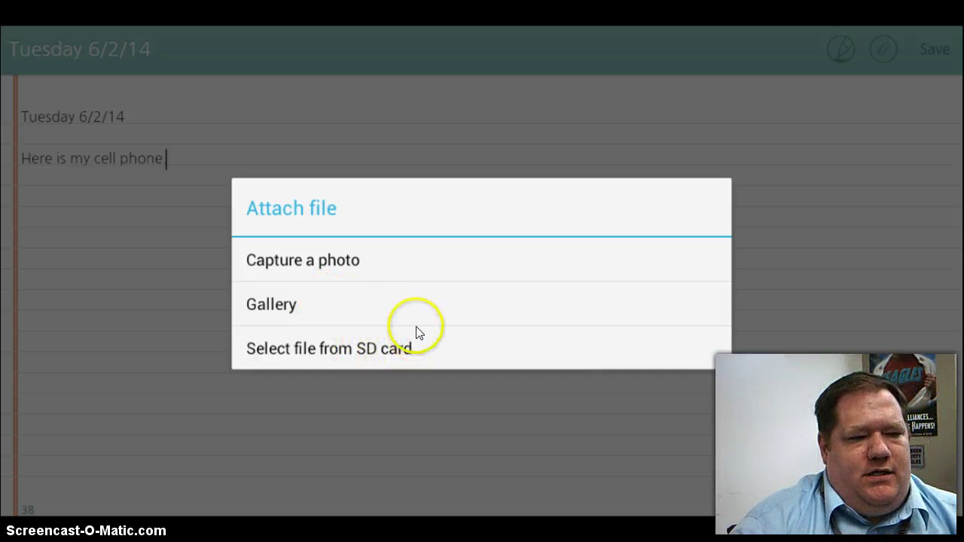
{"action": "left_click", "coordinate": [340, 259]}
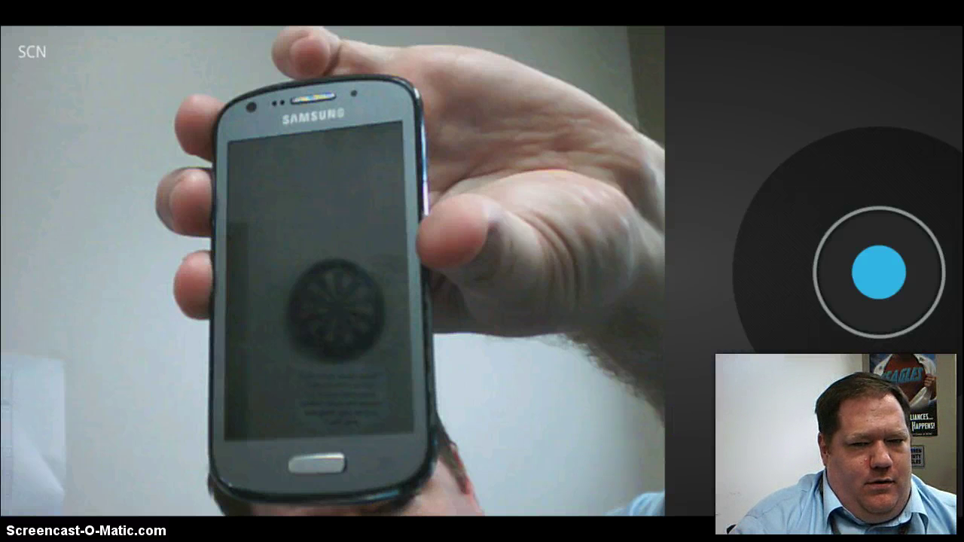
{"action": "left_click", "coordinate": [886, 276]}
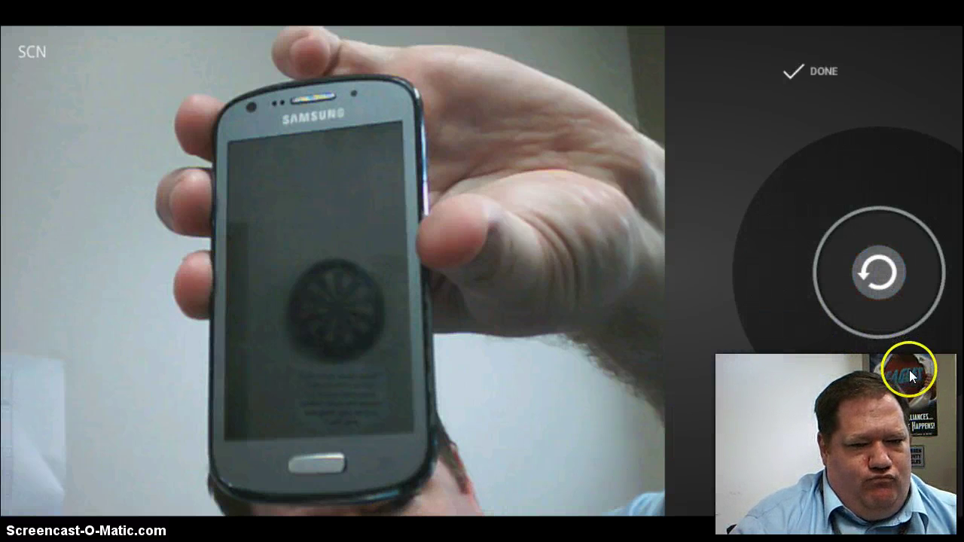
{"action": "left_click", "coordinate": [818, 74]}
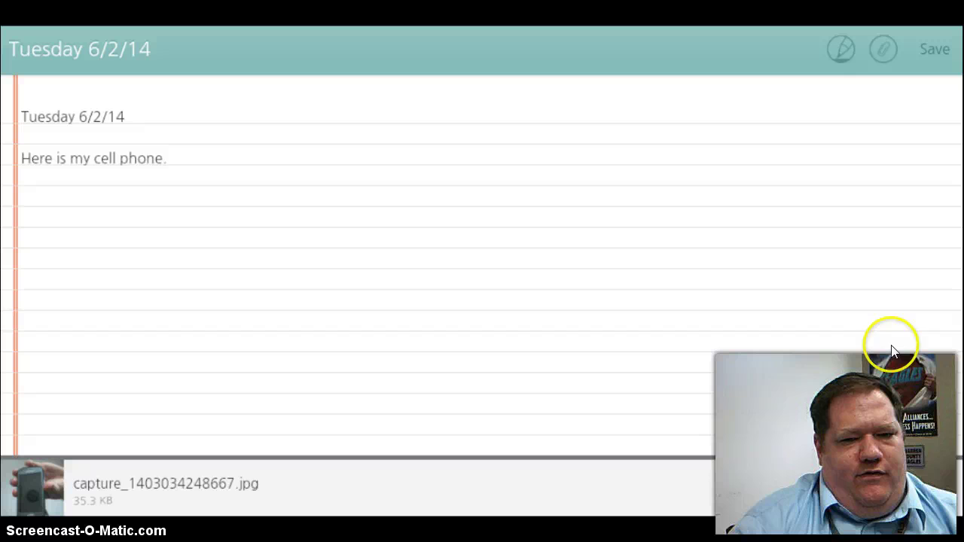
{"action": "left_click", "coordinate": [940, 51]}
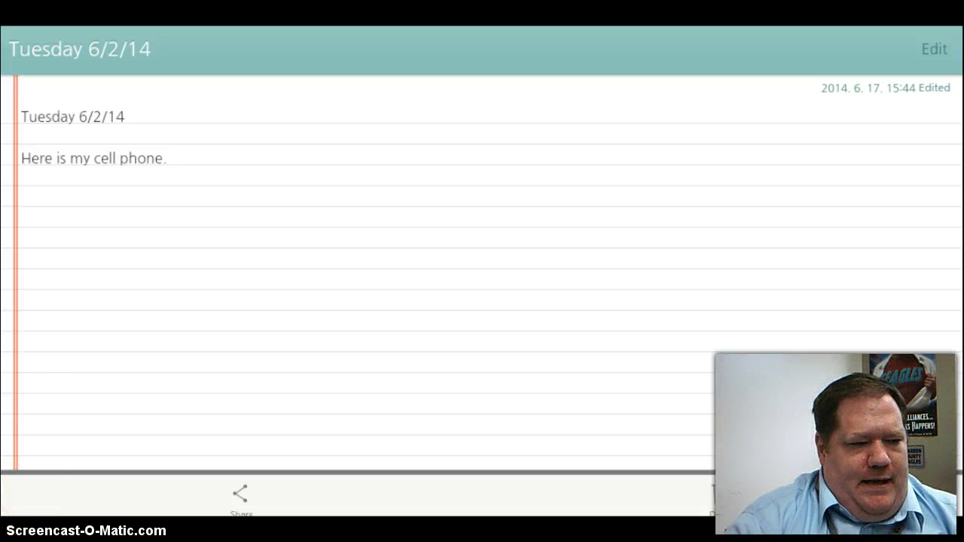
{"action": "key", "text": "Escape"}
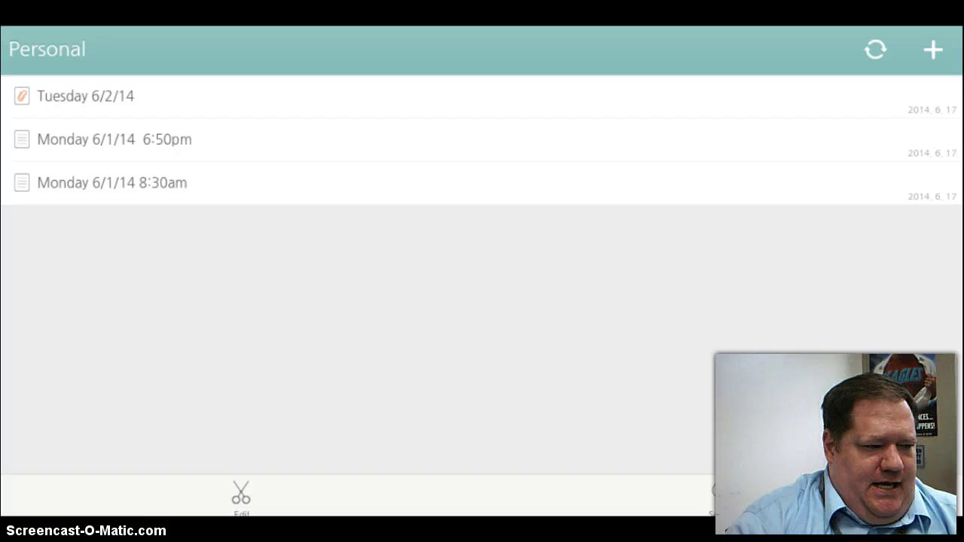
{"action": "key", "text": "Escape"}
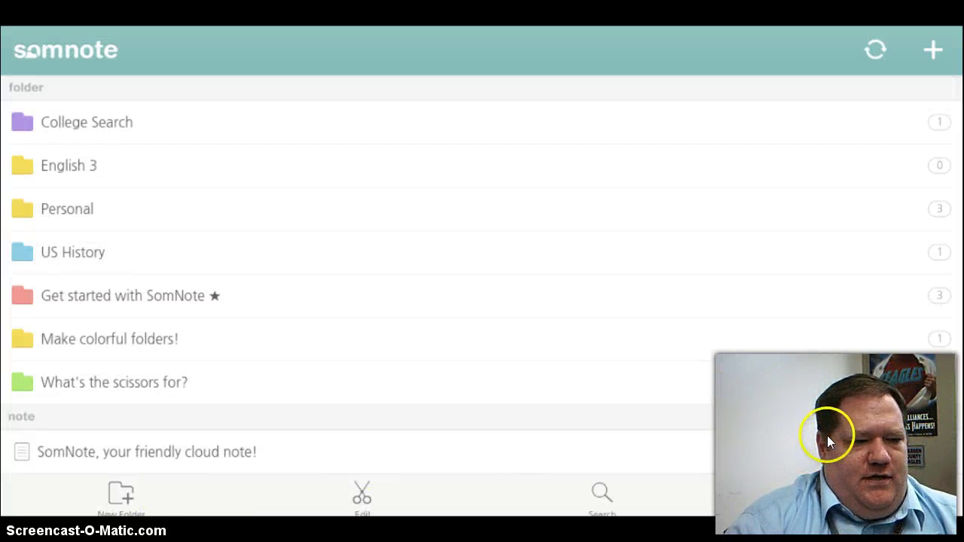
Open the app's settings and look over the Account, Theme and Font options.
{"action": "scroll", "coordinate": [813, 421], "scroll_direction": "down", "scroll_amount": 1}
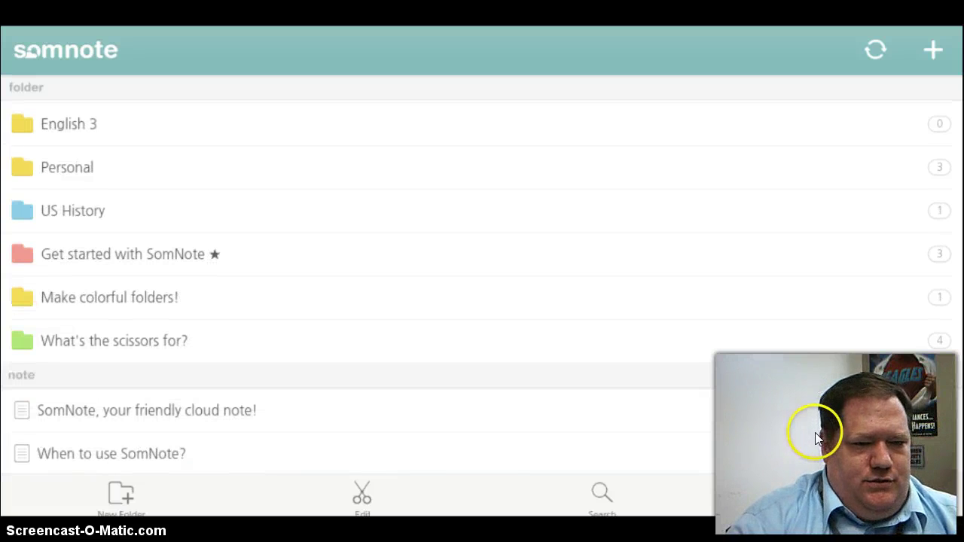
{"action": "left_click", "coordinate": [847, 494]}
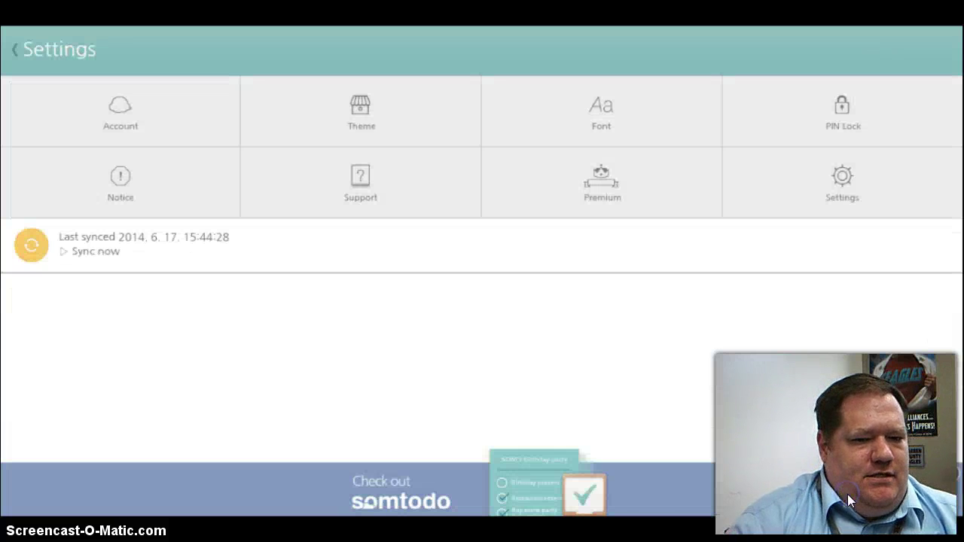
{"action": "left_click", "coordinate": [844, 498]}
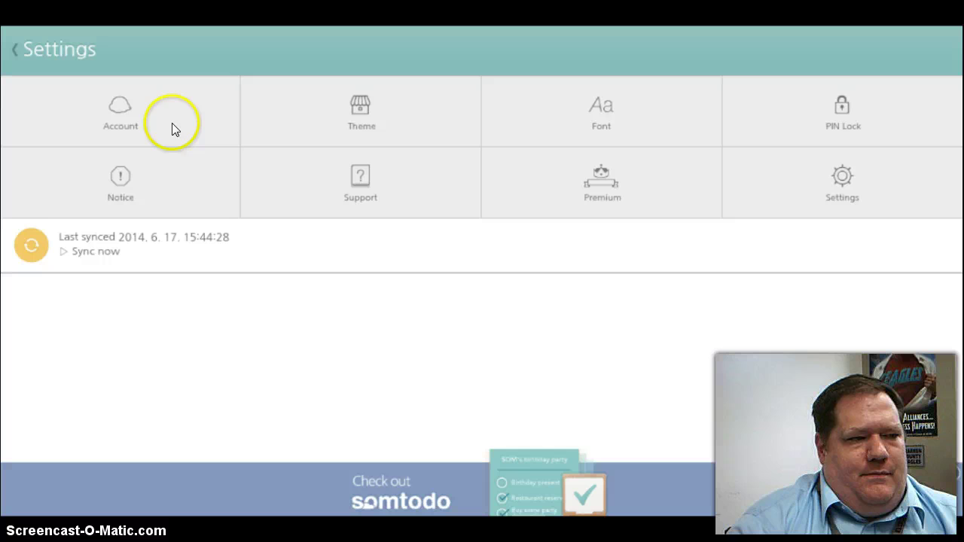
{"action": "left_click", "coordinate": [127, 105]}
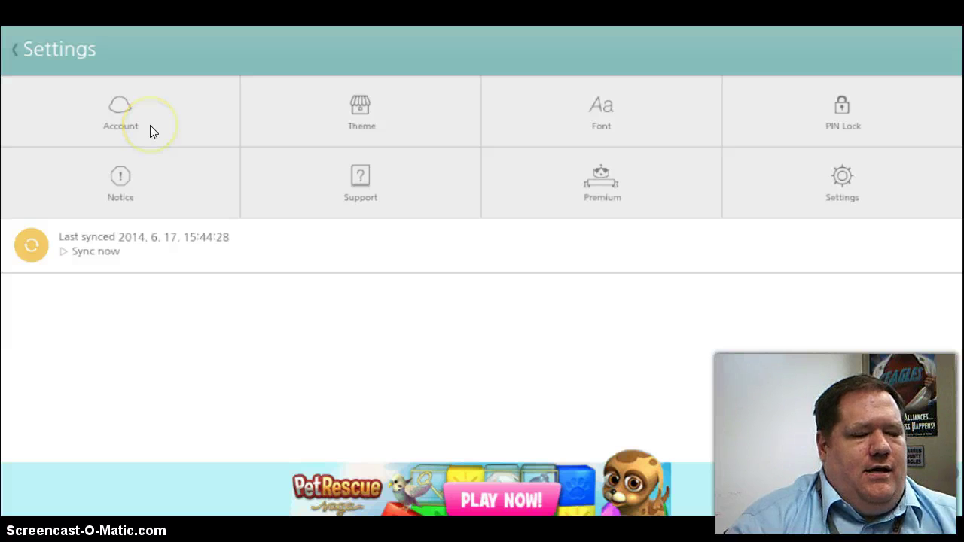
{"action": "left_click", "coordinate": [146, 122]}
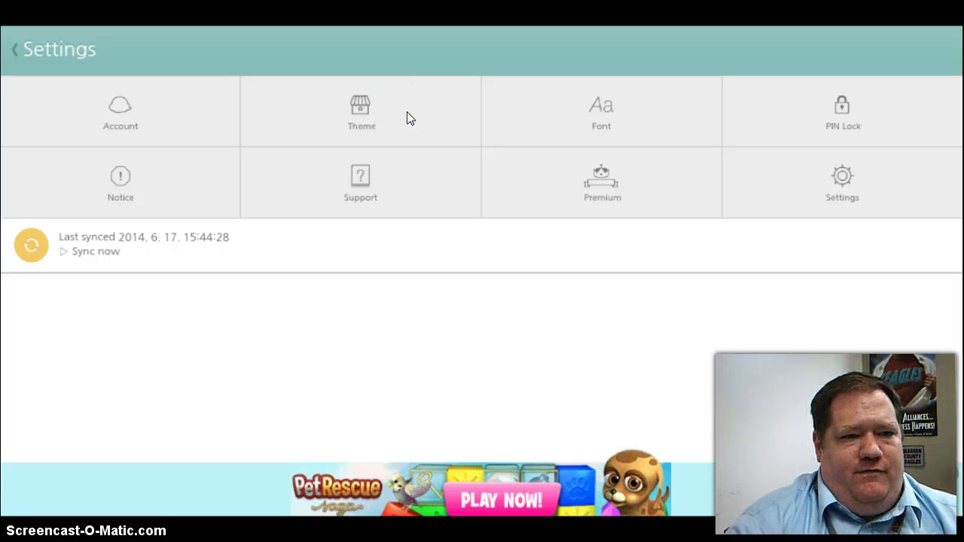
{"action": "left_click", "coordinate": [393, 128]}
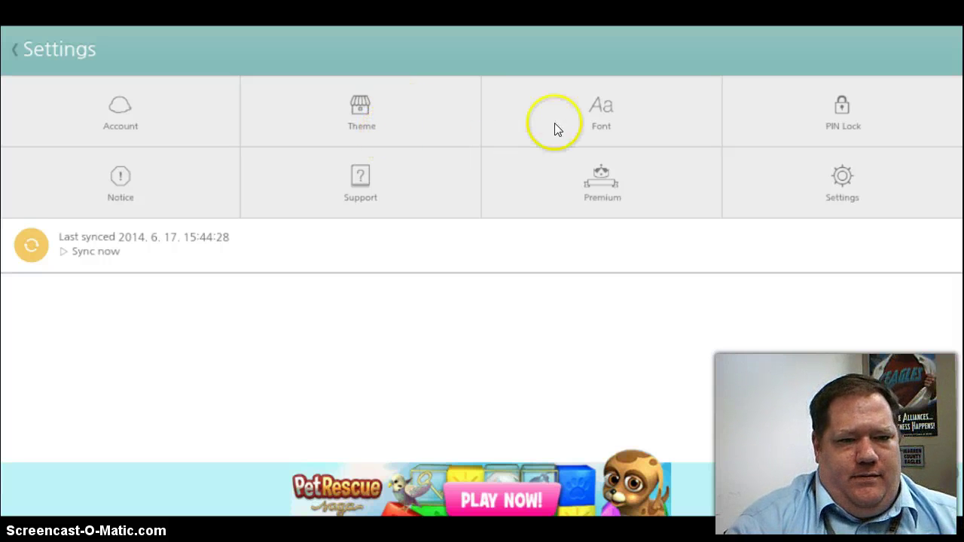
{"action": "left_click", "coordinate": [618, 123]}
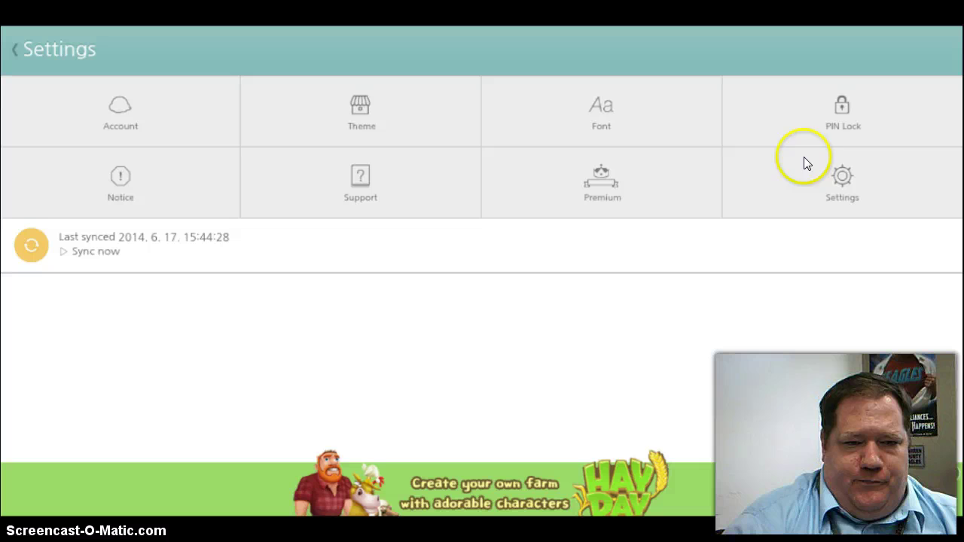
Open the PIN Lock settings and enter the PIN.
{"action": "left_click", "coordinate": [846, 109]}
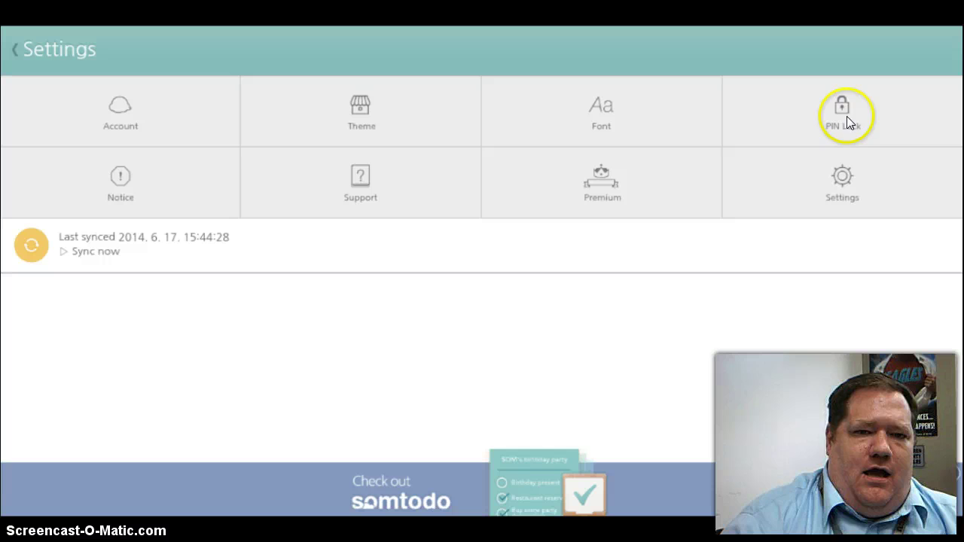
{"action": "left_click", "coordinate": [843, 109]}
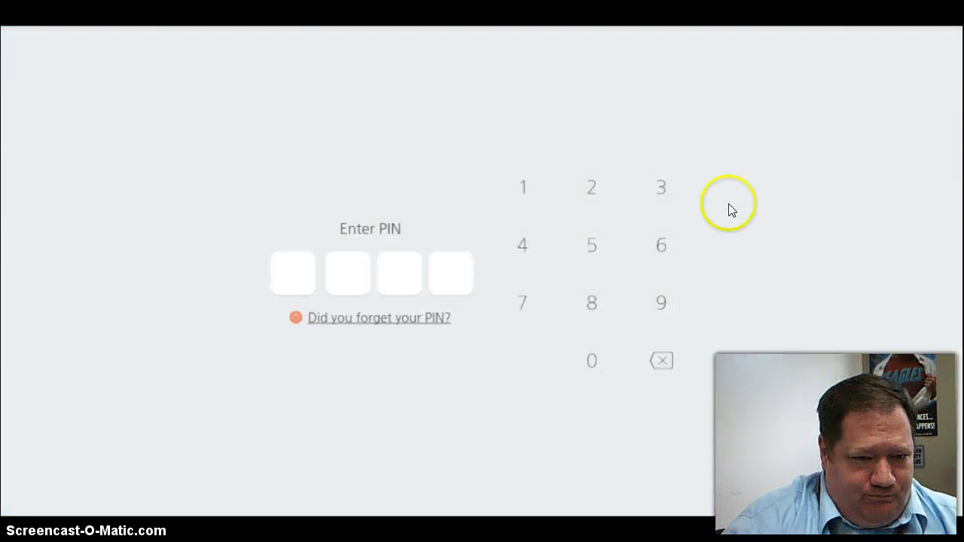
{"action": "left_click", "coordinate": [662, 244]}
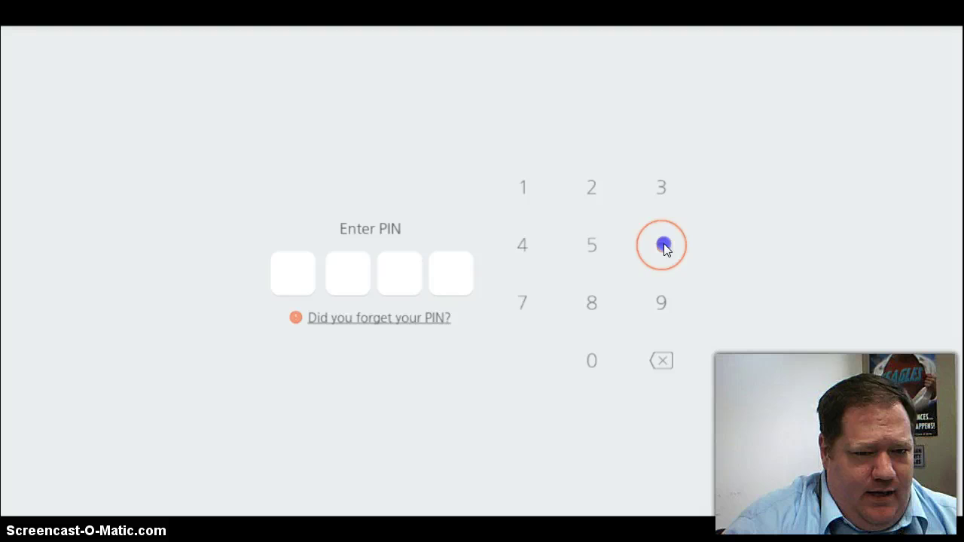
{"action": "left_click", "coordinate": [592, 361]}
{"action": "left_click", "coordinate": [591, 360]}
{"action": "left_click", "coordinate": [592, 361]}
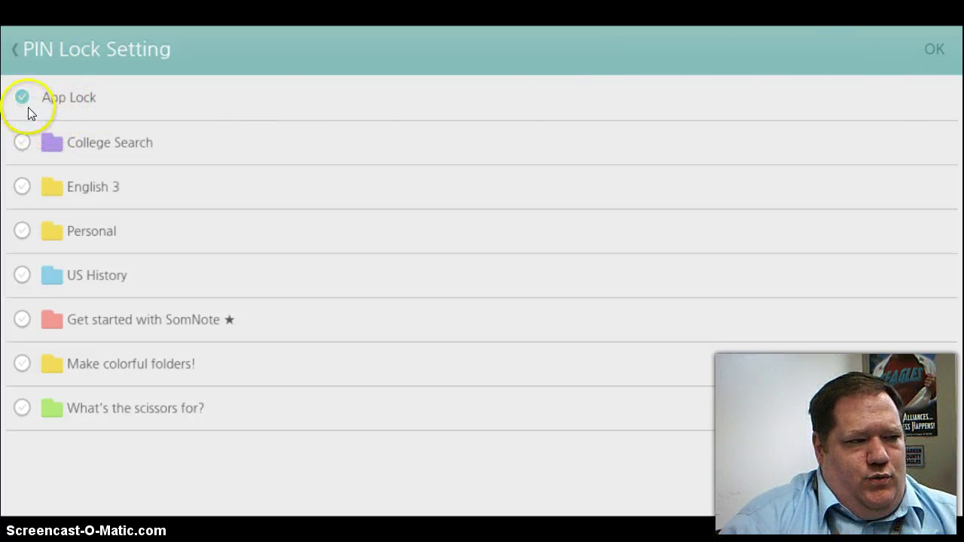
Turn off App Lock, enable the PIN lock for the Personal folder only, and return to the folder list.
{"action": "left_click", "coordinate": [61, 101]}
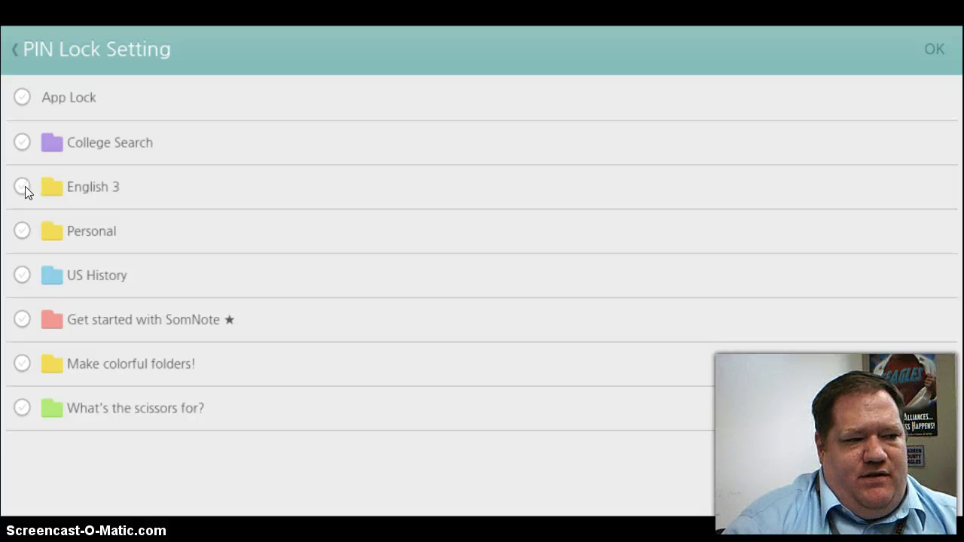
{"action": "left_click", "coordinate": [22, 233]}
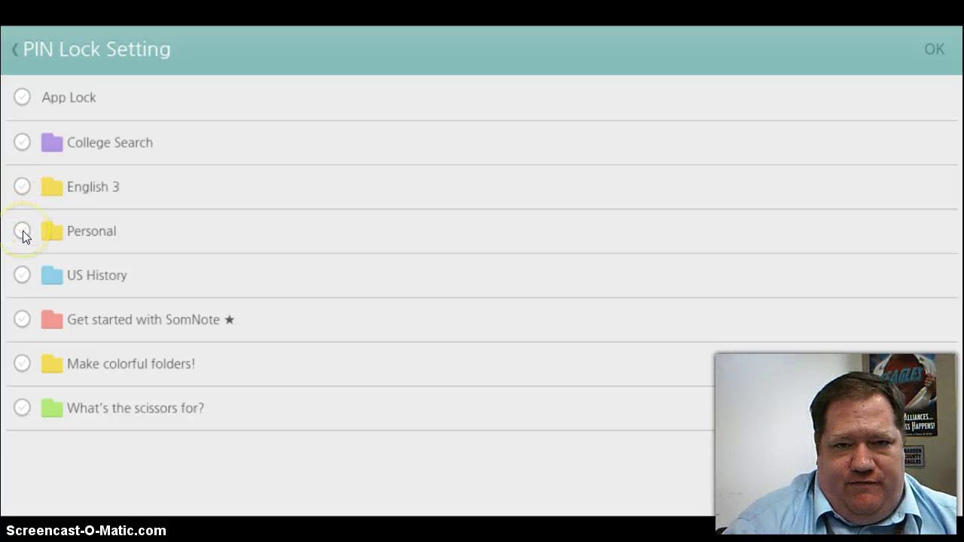
{"action": "left_click", "coordinate": [22, 231]}
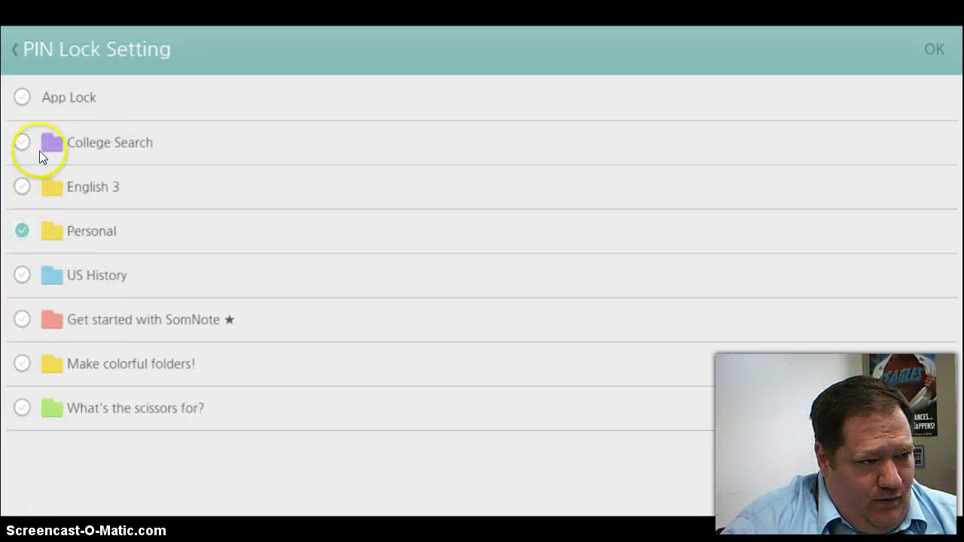
{"action": "left_click", "coordinate": [22, 97]}
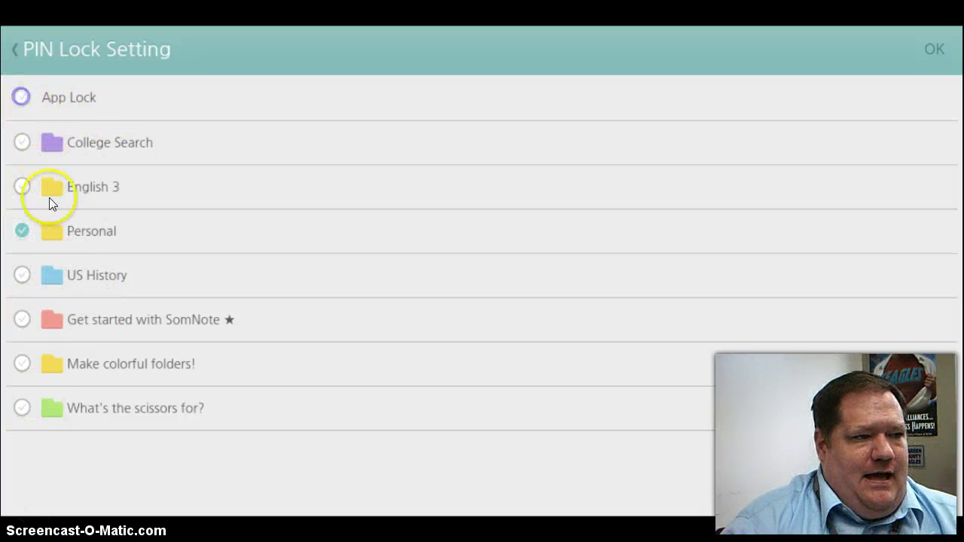
{"action": "left_click", "coordinate": [22, 230]}
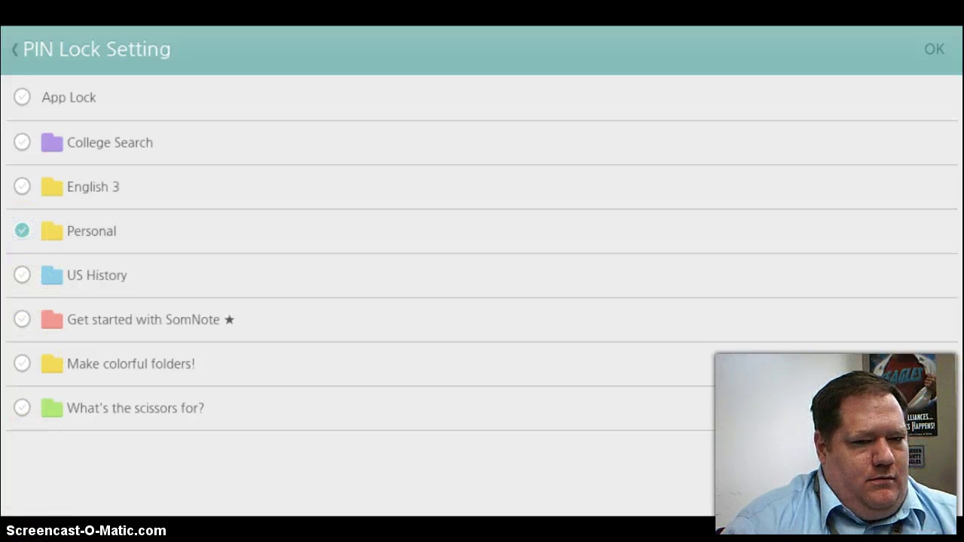
{"action": "left_click", "coordinate": [934, 50]}
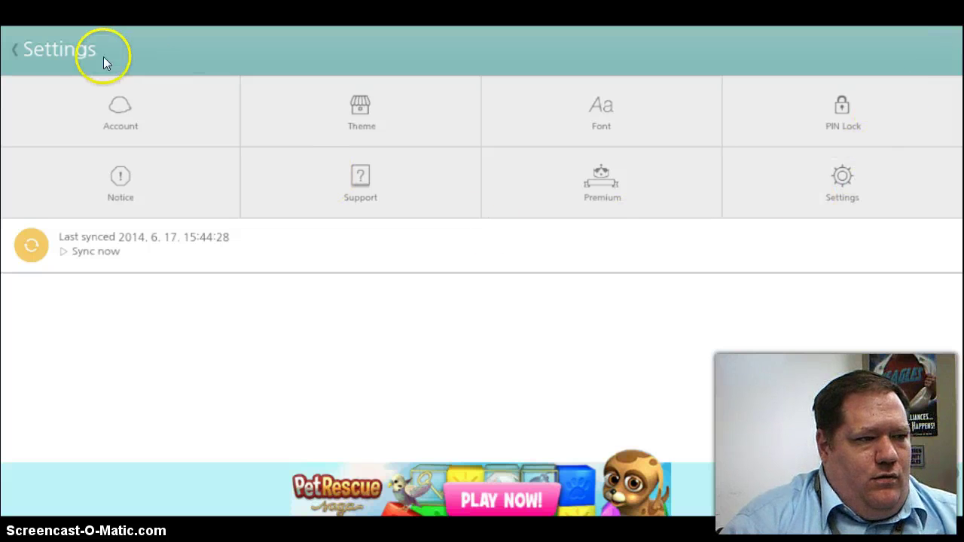
{"action": "left_click", "coordinate": [17, 49]}
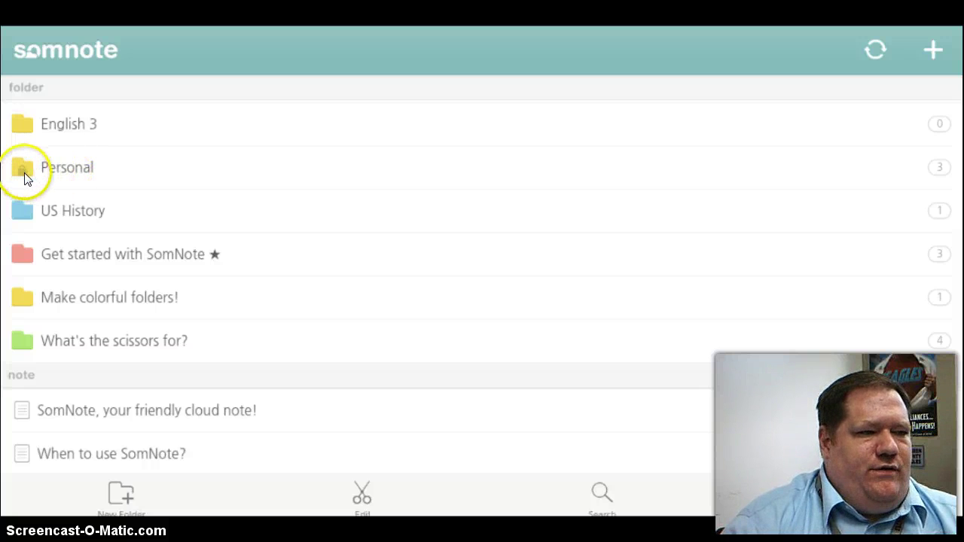
Open the locked Personal folder and try to unlock it with a PIN.
{"action": "left_click", "coordinate": [64, 167]}
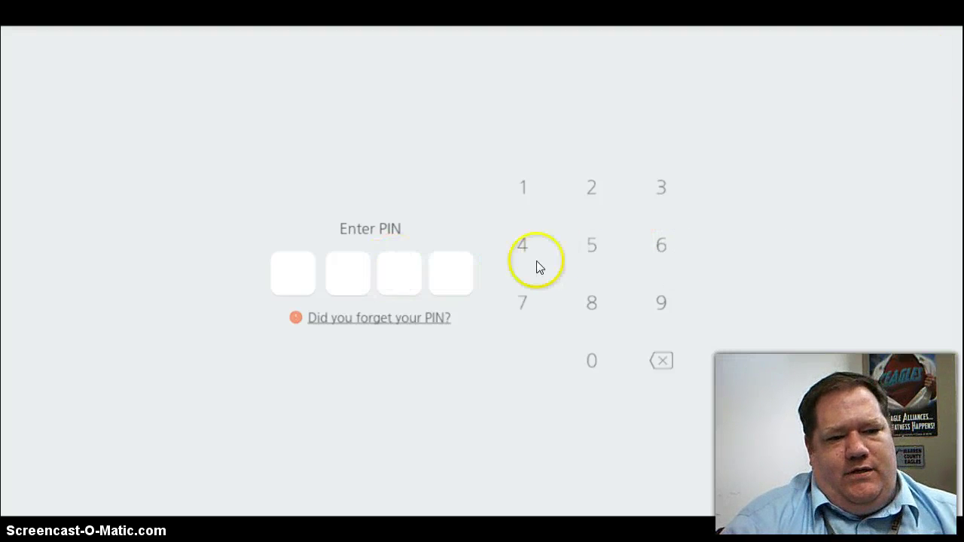
{"action": "left_click", "coordinate": [595, 246]}
{"action": "left_click", "coordinate": [589, 201]}
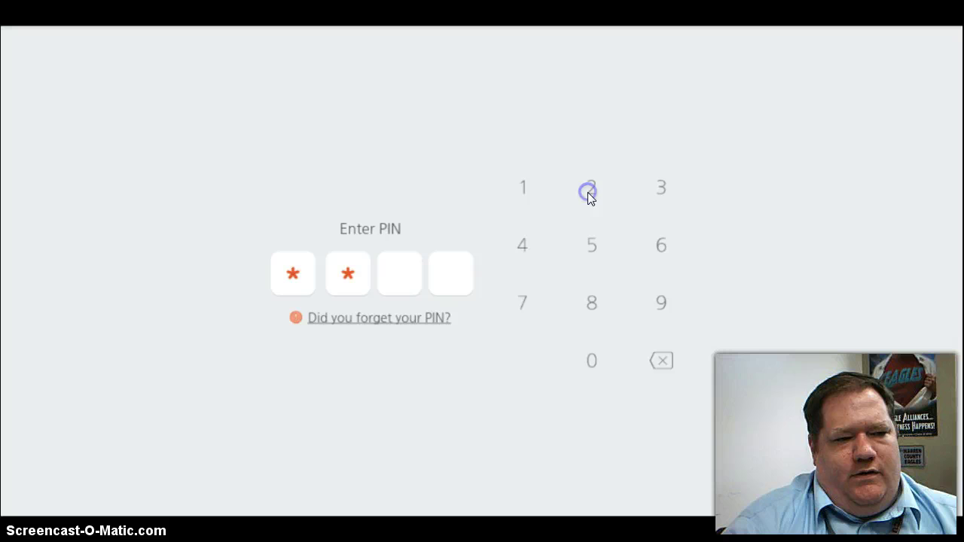
{"action": "left_click", "coordinate": [590, 198]}
{"action": "left_click", "coordinate": [589, 193]}
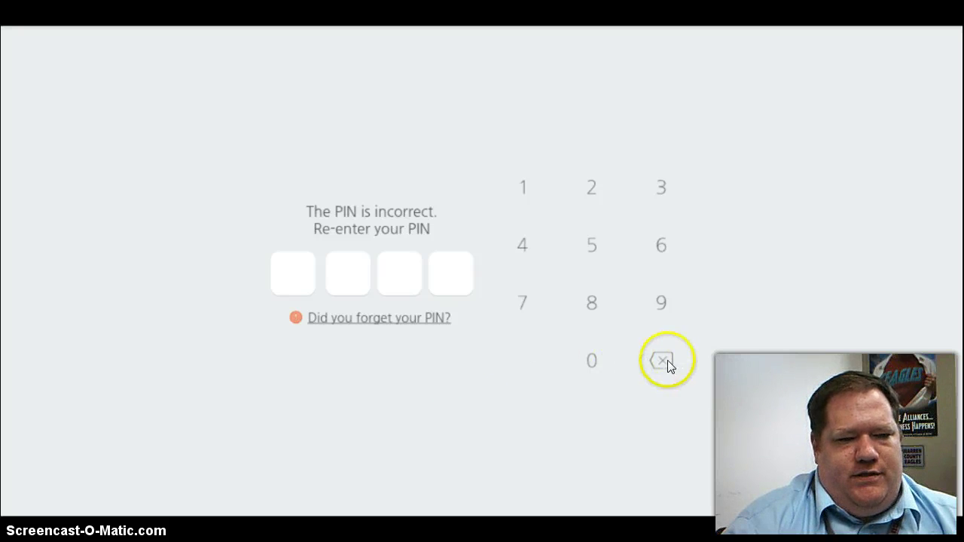
Re-enter the PIN to unlock the Personal folder and show its notes.
{"action": "left_click", "coordinate": [661, 249]}
{"action": "left_click", "coordinate": [590, 360]}
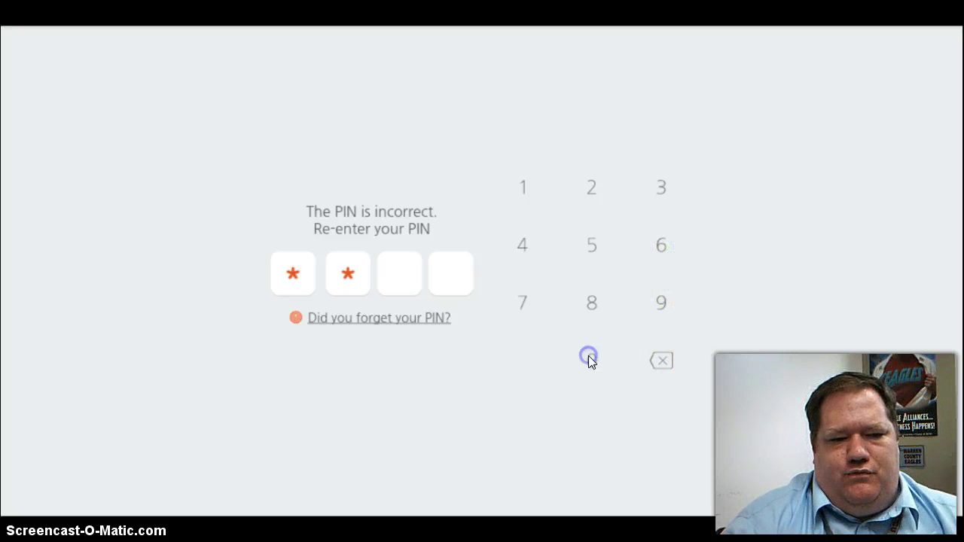
{"action": "left_click", "coordinate": [590, 359]}
{"action": "left_click", "coordinate": [589, 359]}
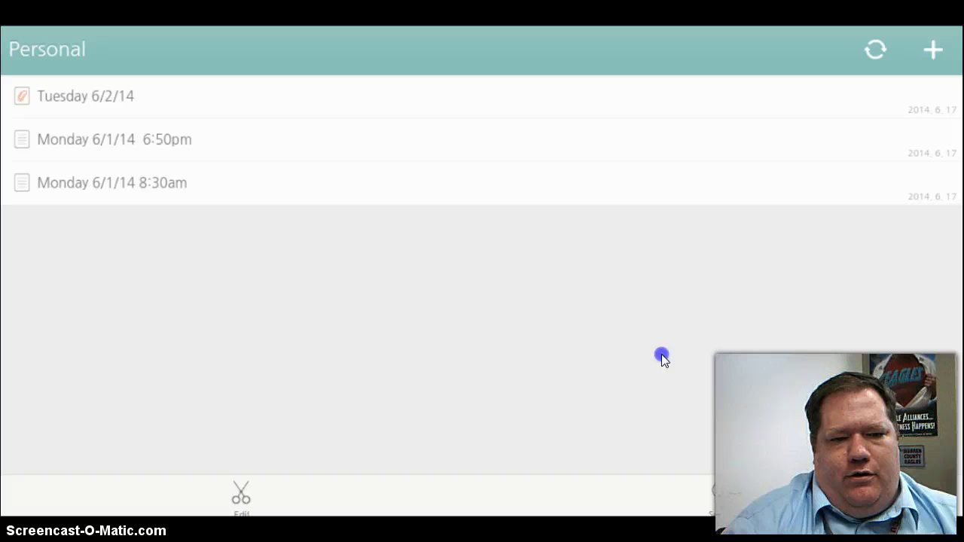
Search the notes inside the Personal folder for "civil war", then return to the main folder list.
{"action": "left_click", "coordinate": [721, 493]}
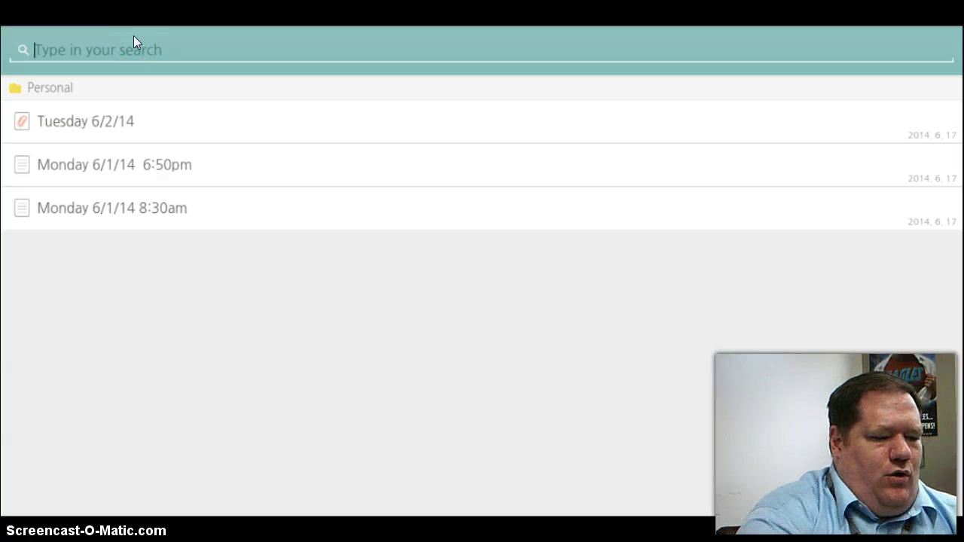
{"action": "type", "text": "civi"}
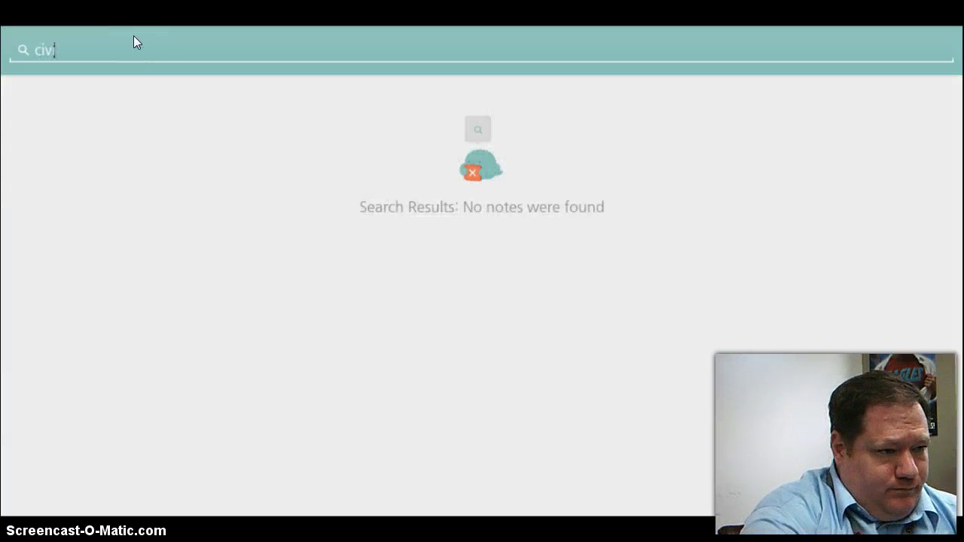
{"action": "type", "text": "l war"}
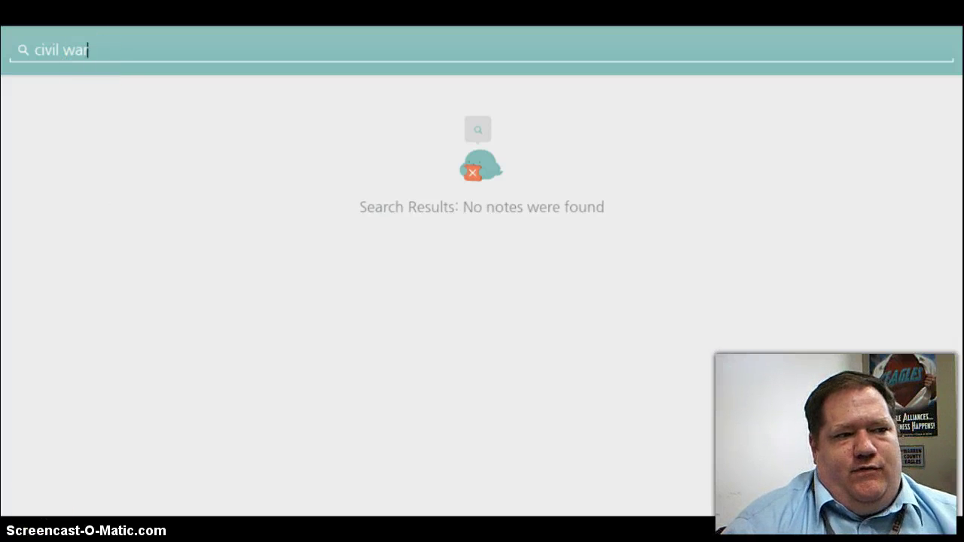
{"action": "left_click", "coordinate": [18, 516]}
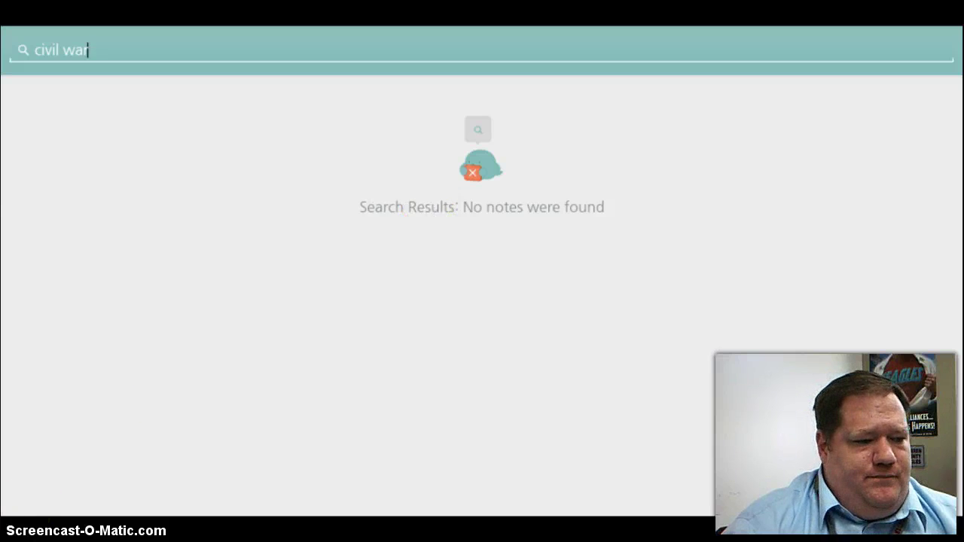
{"action": "left_click", "coordinate": [19, 516]}
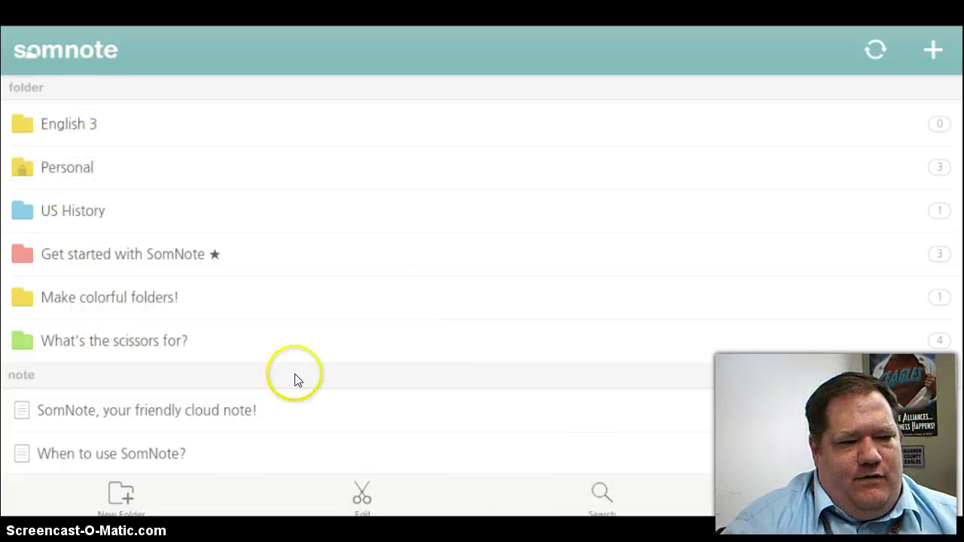
Search all notes from the main folder list for "civil war".
{"action": "left_click", "coordinate": [603, 496]}
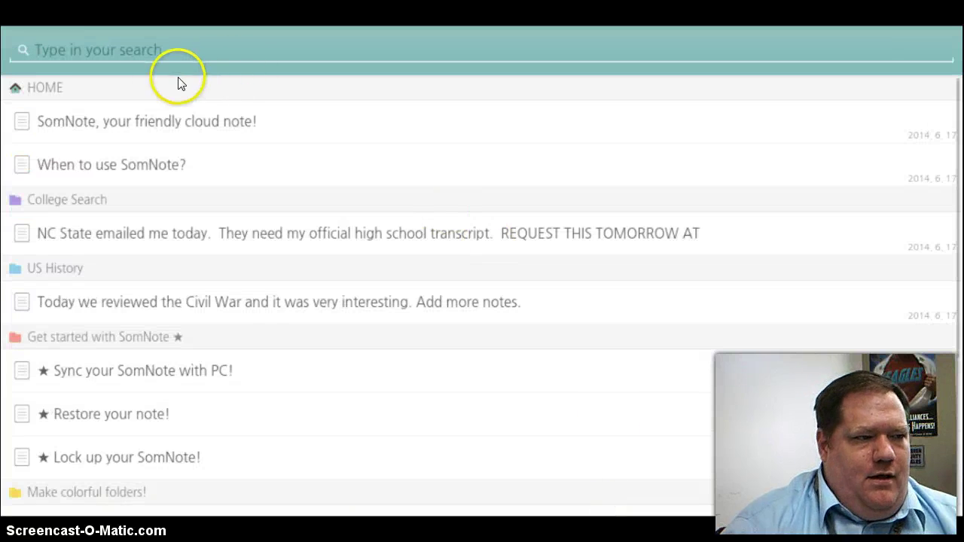
{"action": "left_click", "coordinate": [121, 41]}
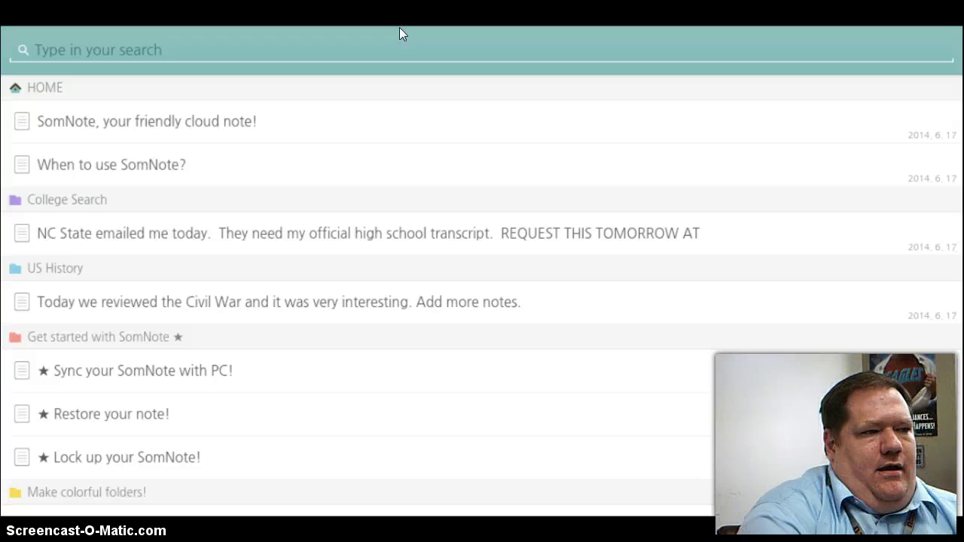
{"action": "type", "text": "civi"}
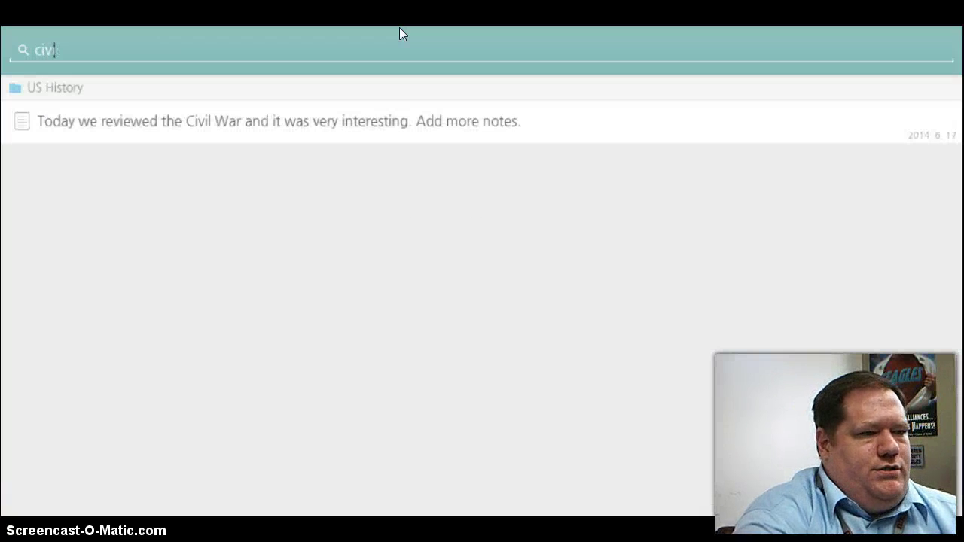
{"action": "type", "text": "l "}
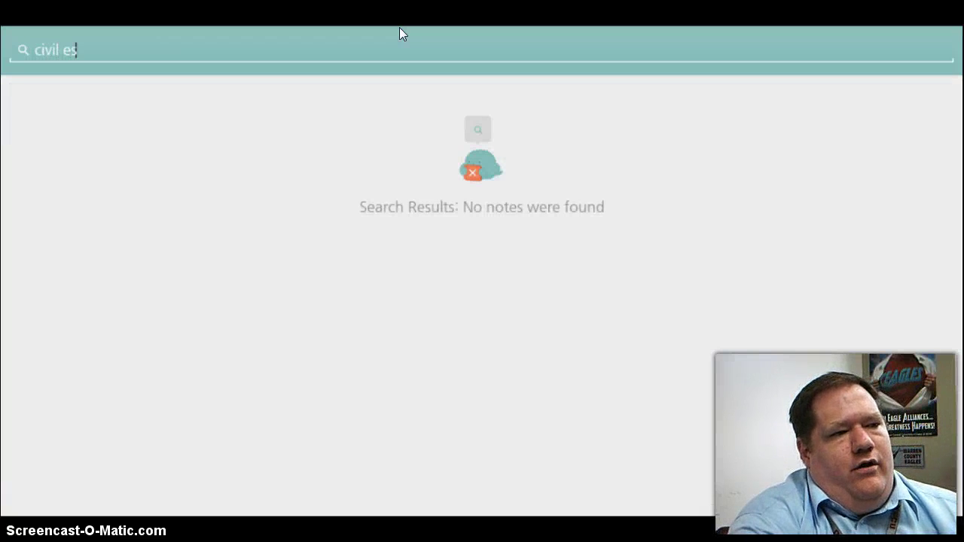
{"action": "type", "text": "war"}
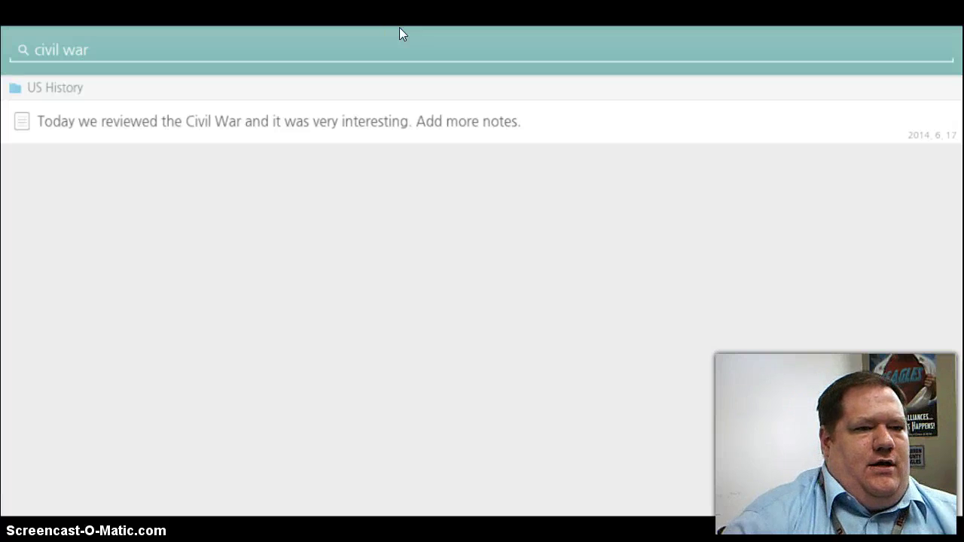
Open the US History note about the Civil War, view its sharing options, and return to the folder list.
{"action": "left_click", "coordinate": [141, 123]}
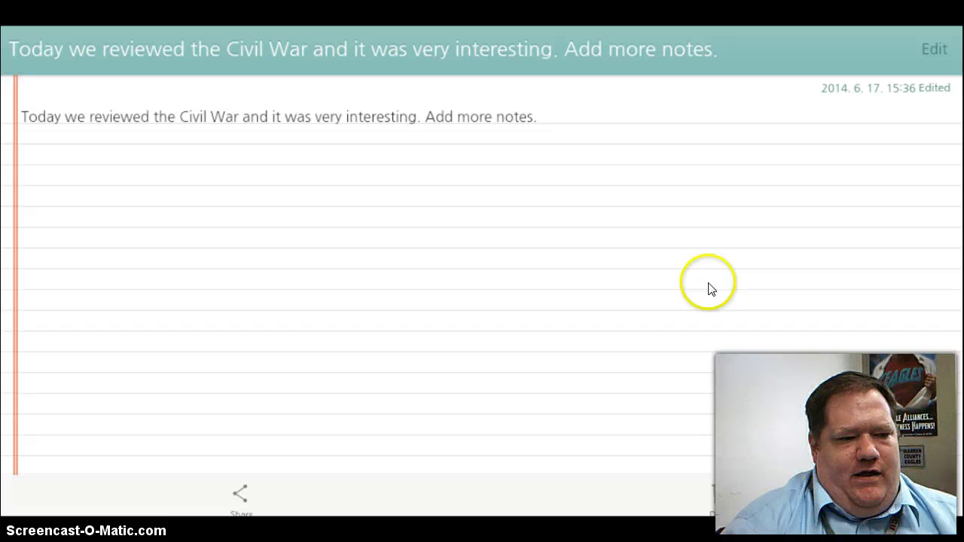
{"action": "left_click", "coordinate": [241, 493]}
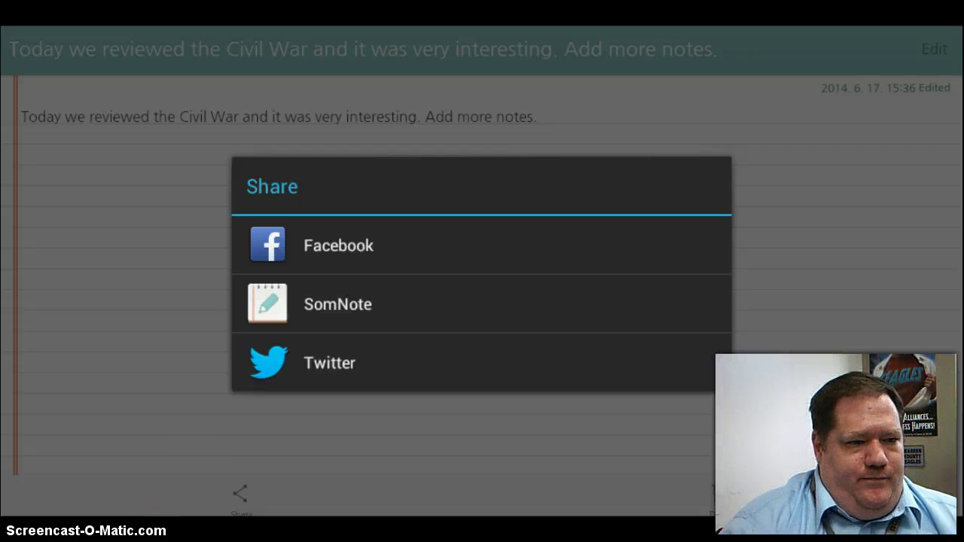
{"action": "key", "text": "Escape"}
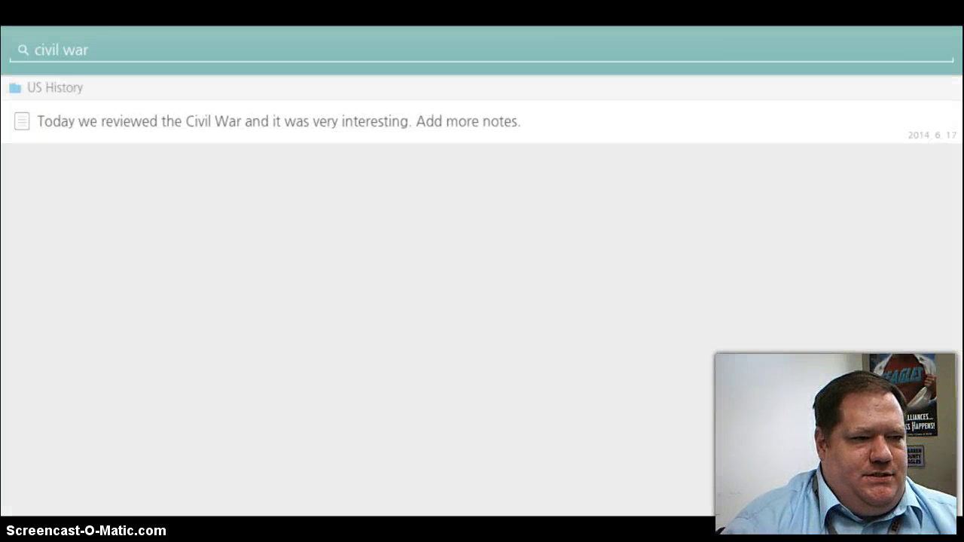
{"action": "key", "text": "Escape"}
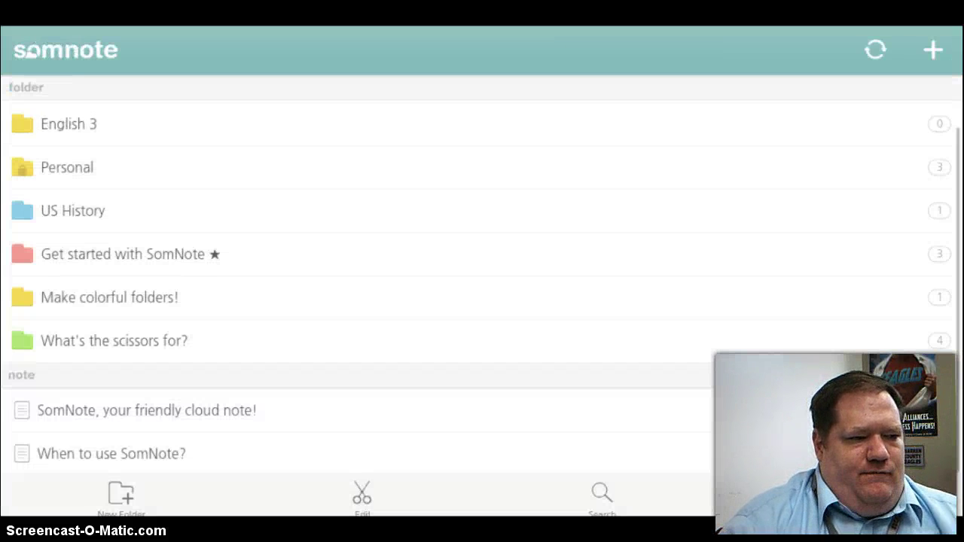